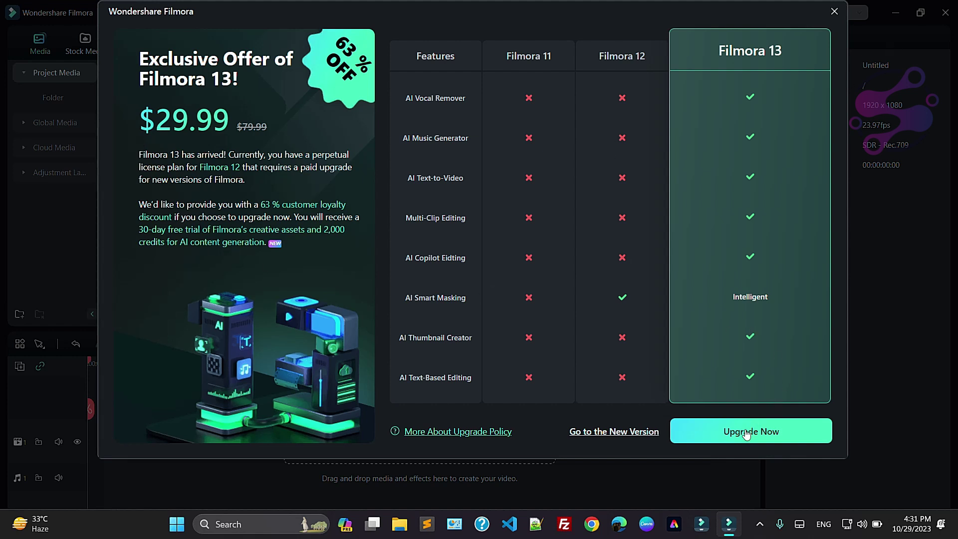
# Start the Filmora 13 Upgrade purchase and return to the $29.99 checkout in Chrome
pyautogui.click(613, 431)
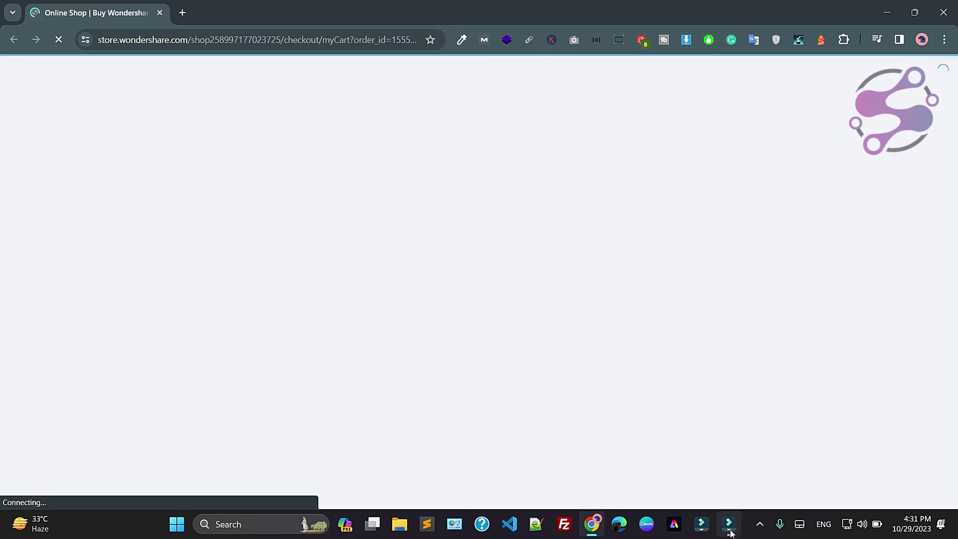
pyautogui.click(728, 524)
pyautogui.hotkey('alt', 'Tab')
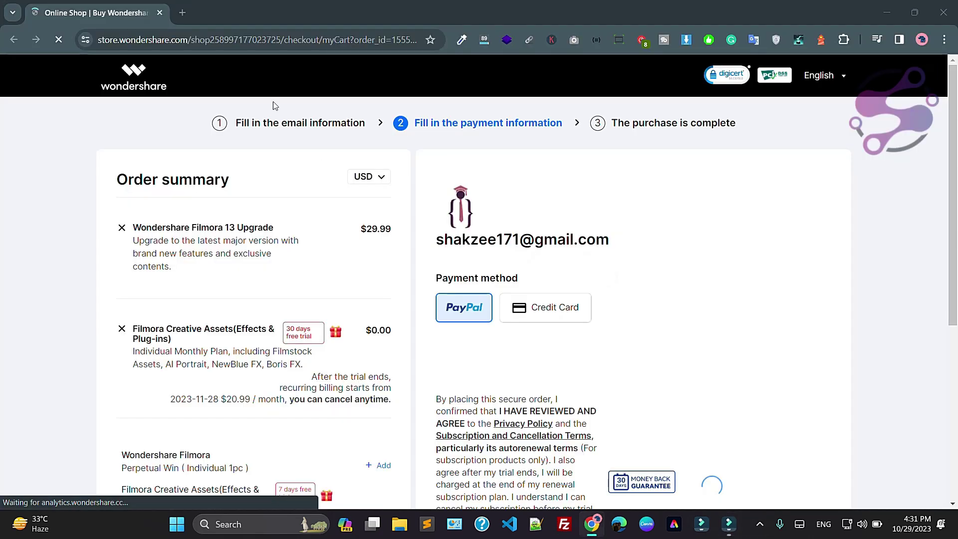
pyautogui.scroll(-4, 297, 261)
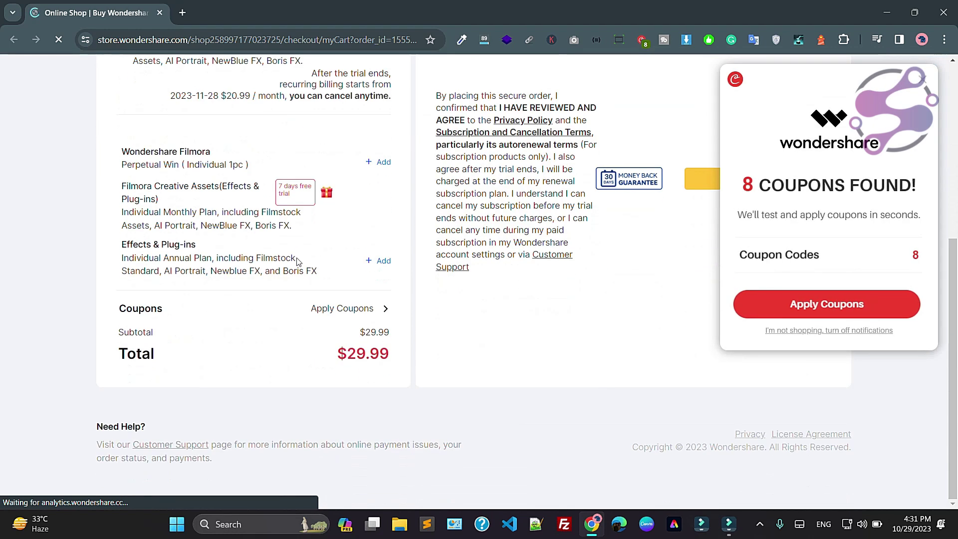
pyautogui.scroll(3, 296, 261)
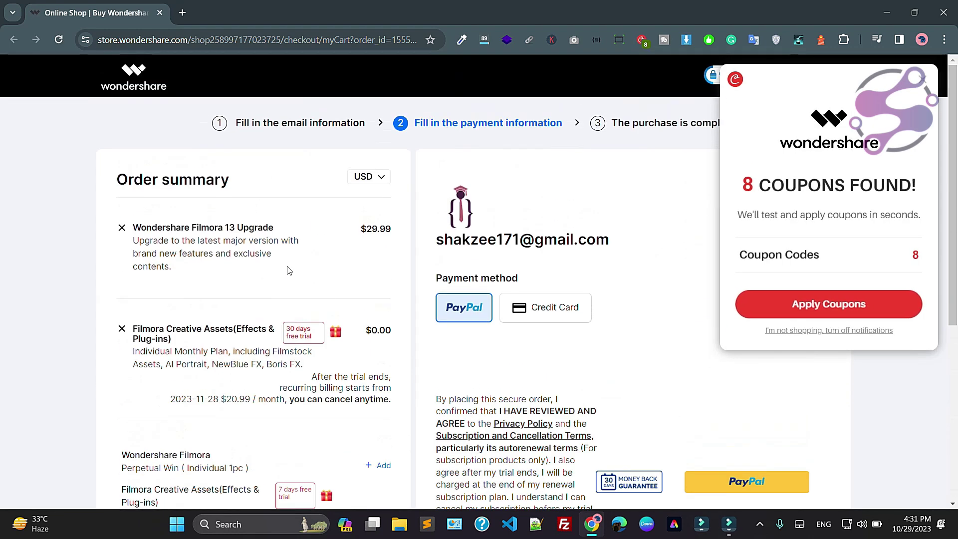
pyautogui.scroll(-2, 251, 264)
pyautogui.scroll(2, 253, 258)
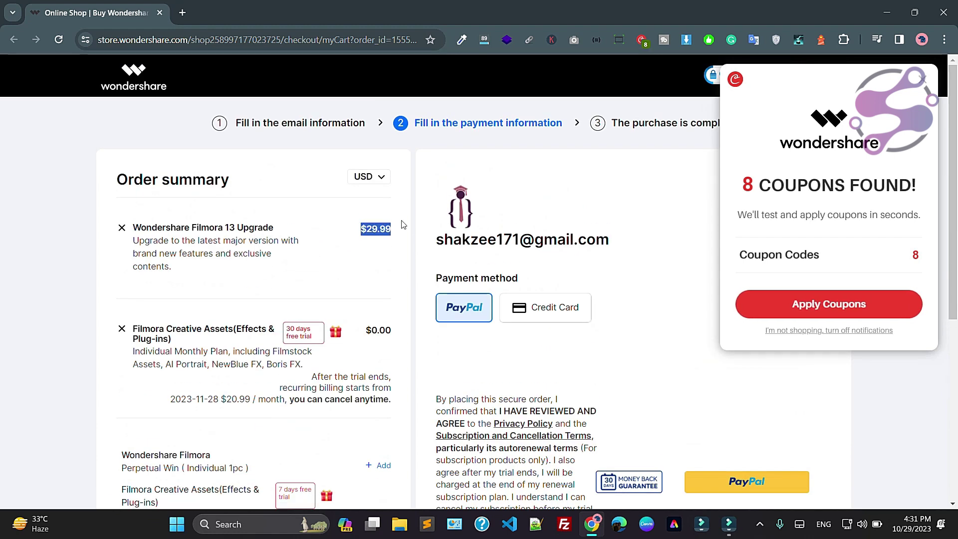
pyautogui.scroll(-1, 349, 256)
pyautogui.scroll(-4, 348, 257)
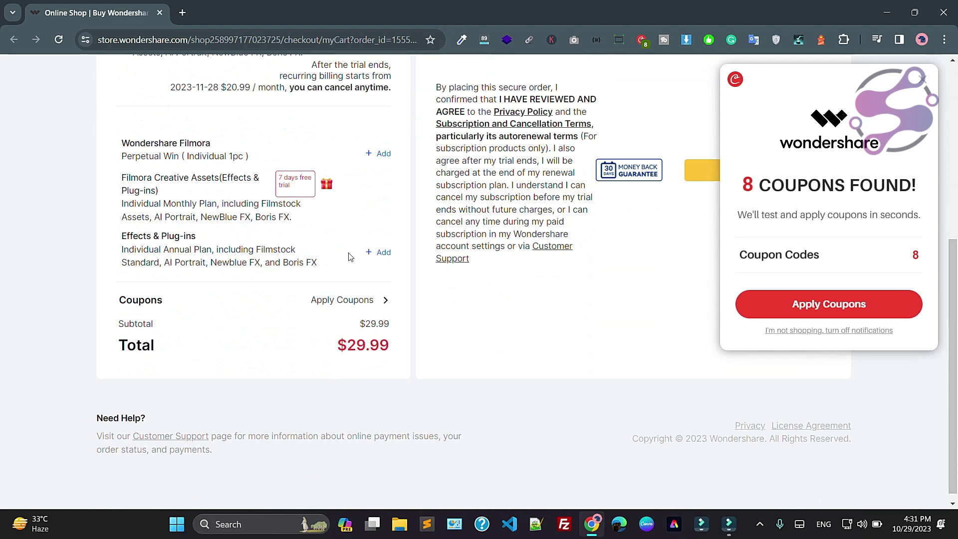
pyautogui.scroll(3, 348, 257)
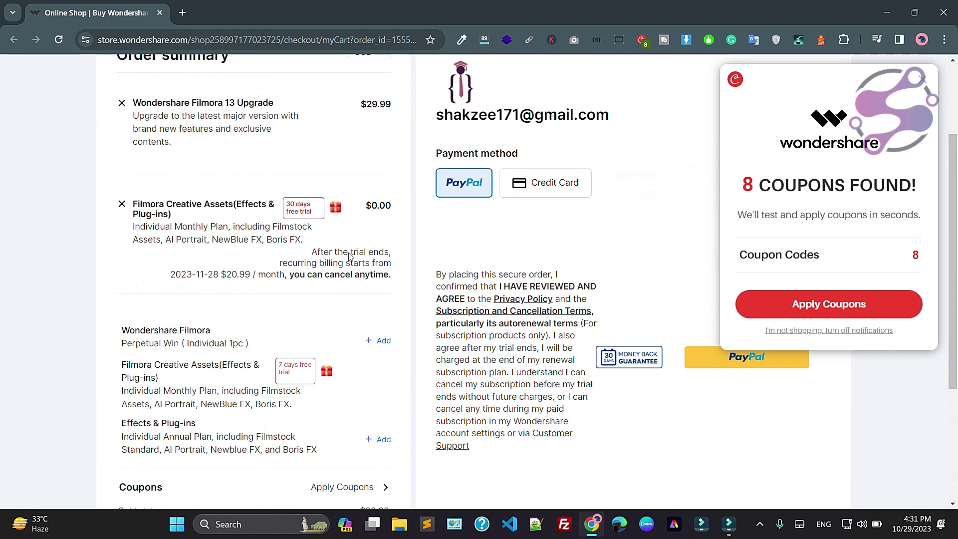
pyautogui.scroll(-3, 348, 255)
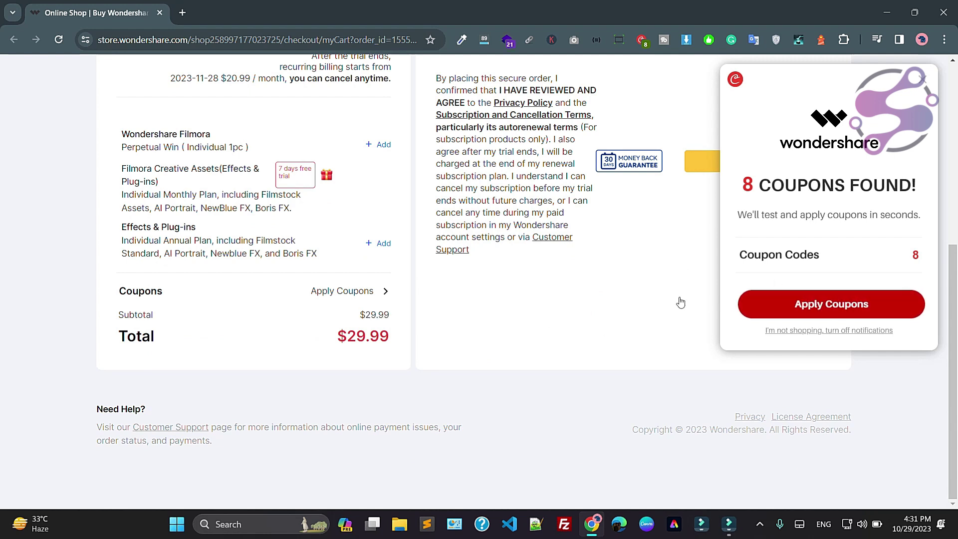
pyautogui.scroll(5, 604, 275)
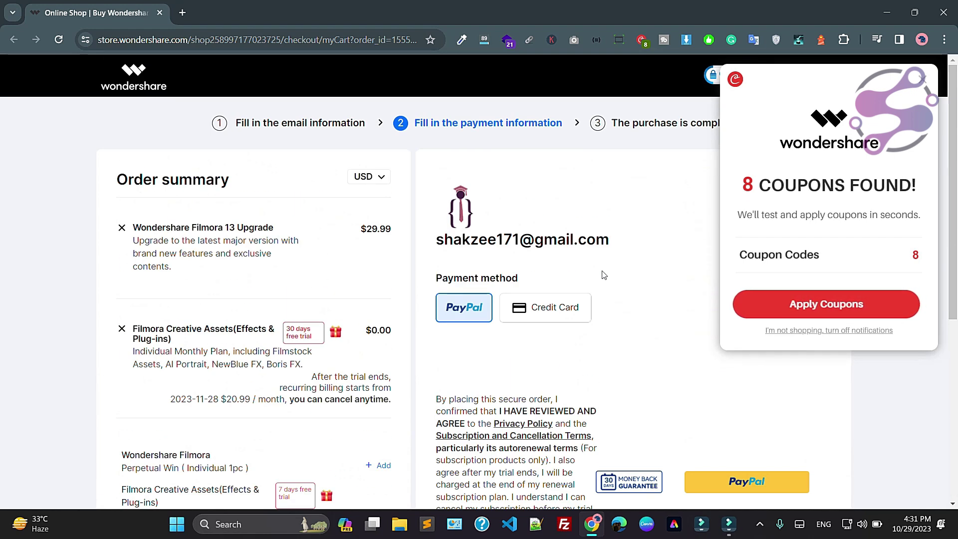
# Browse the Coupert panel's coupon list and menu, then dismiss the panel
pyautogui.click(641, 40)
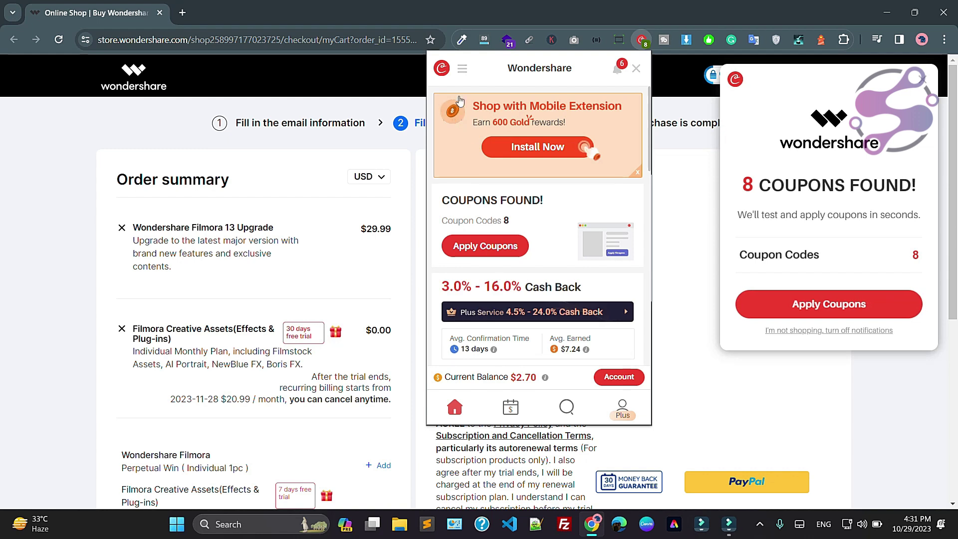
pyautogui.click(461, 68)
pyautogui.click(462, 68)
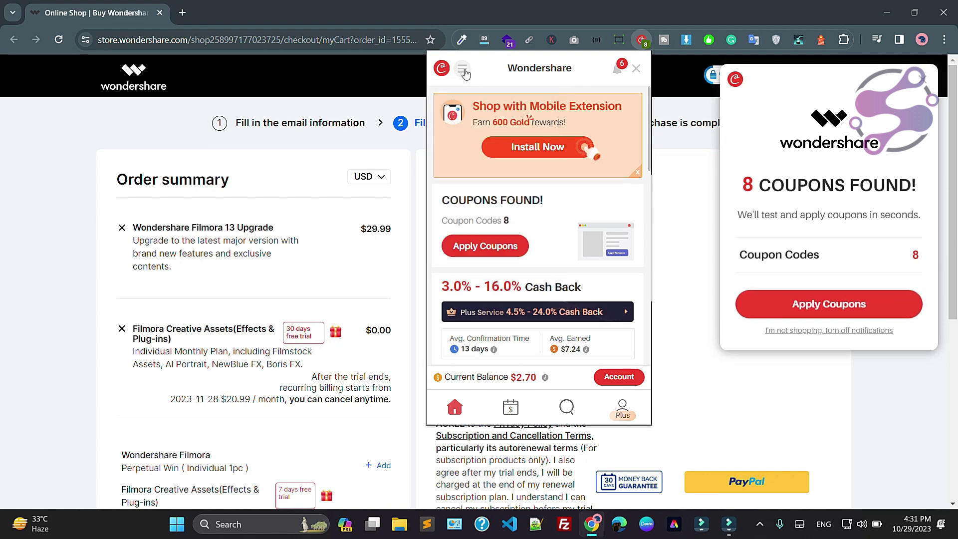
pyautogui.scroll(-3, 489, 126)
pyautogui.scroll(-5, 488, 125)
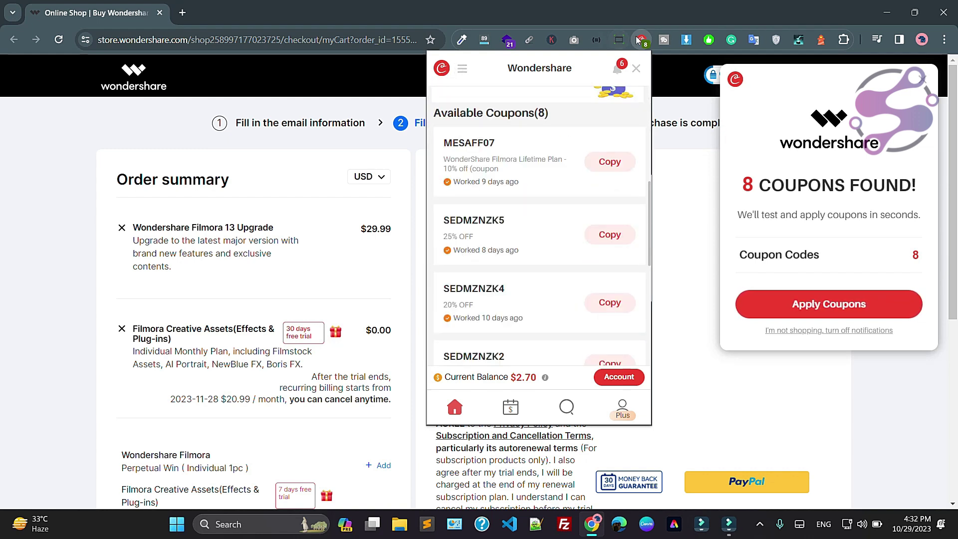
pyautogui.click(670, 192)
pyautogui.scroll(-3, 490, 321)
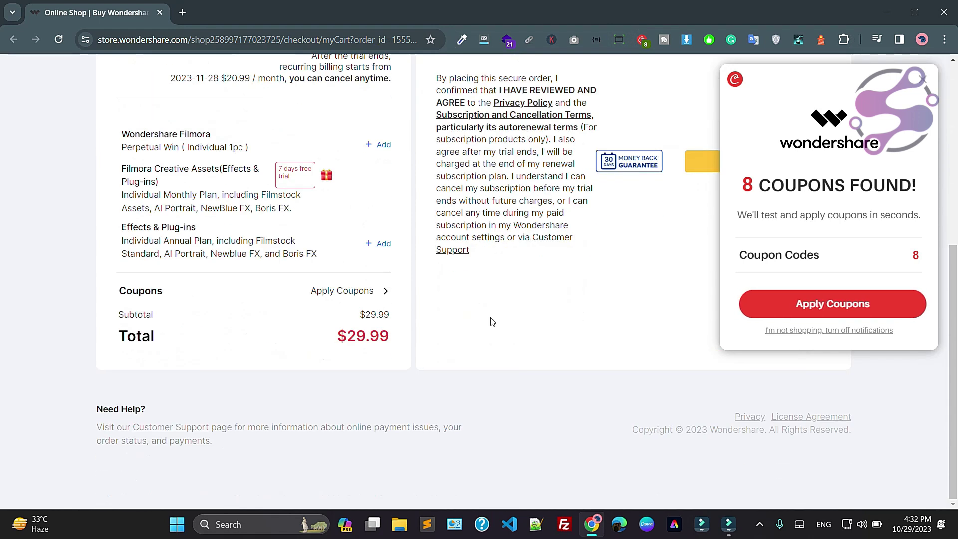
pyautogui.scroll(3, 490, 322)
pyautogui.scroll(-2, 491, 321)
pyautogui.scroll(-2, 491, 322)
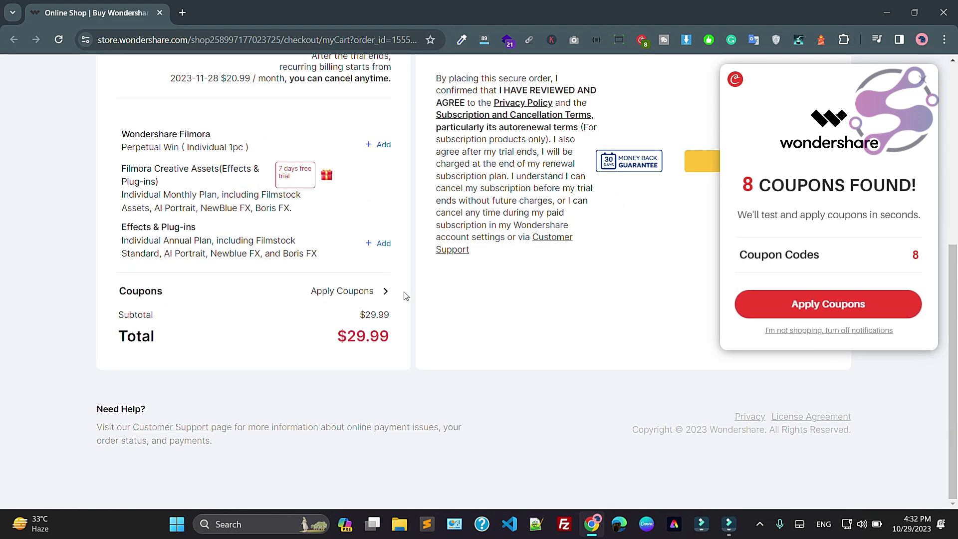
# Test the found coupon codes on the order and activate the 3.0%–16.0% cash back
pyautogui.click(919, 302)
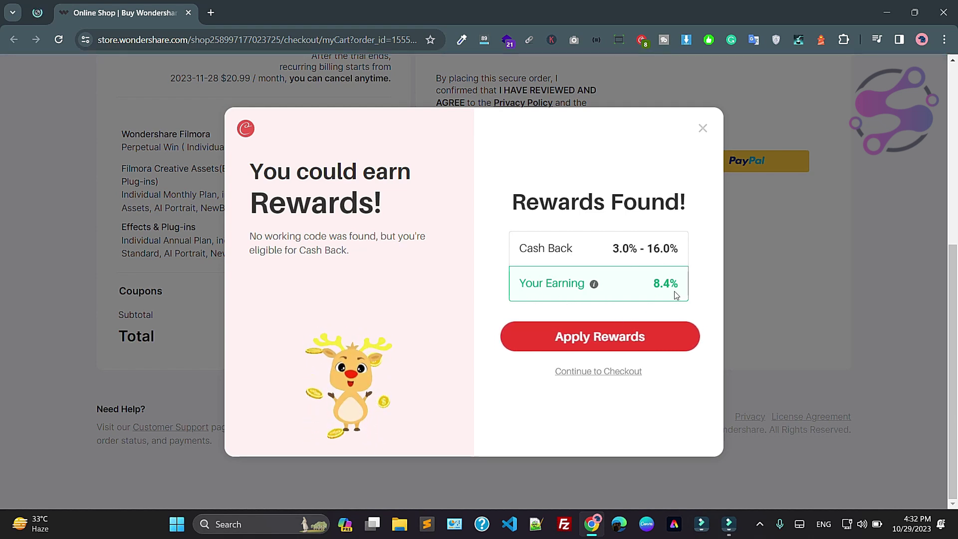
pyautogui.click(576, 343)
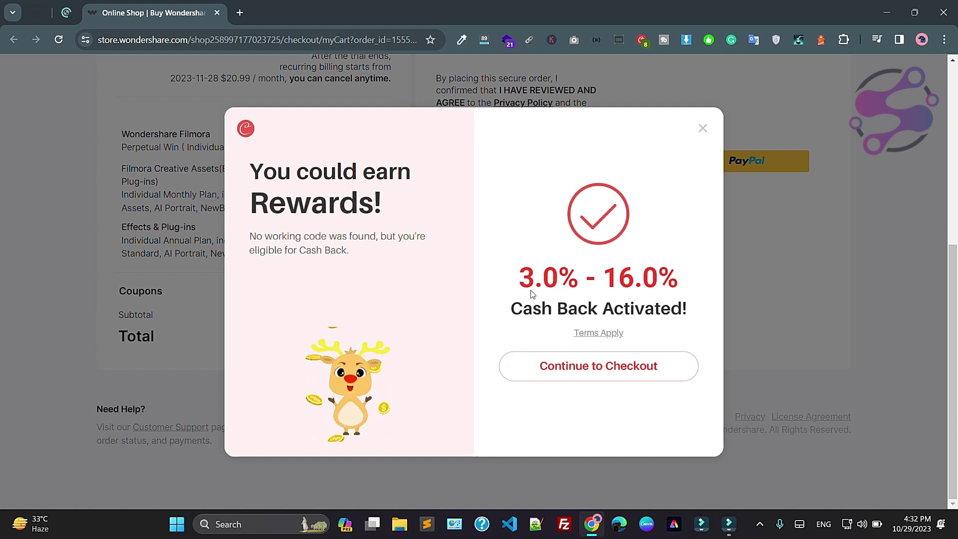
pyautogui.click(584, 370)
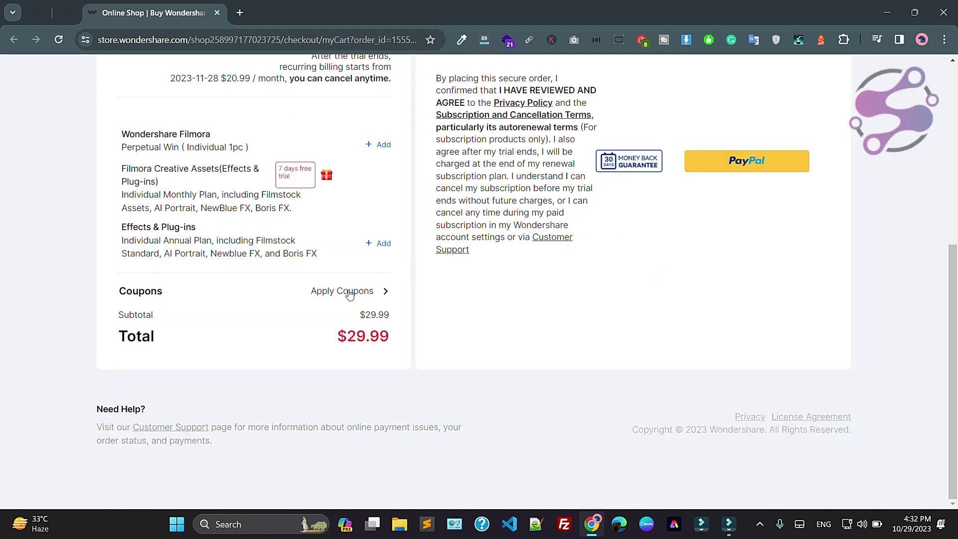
pyautogui.scroll(3, 281, 316)
pyautogui.scroll(2, 282, 317)
pyautogui.scroll(-2, 285, 312)
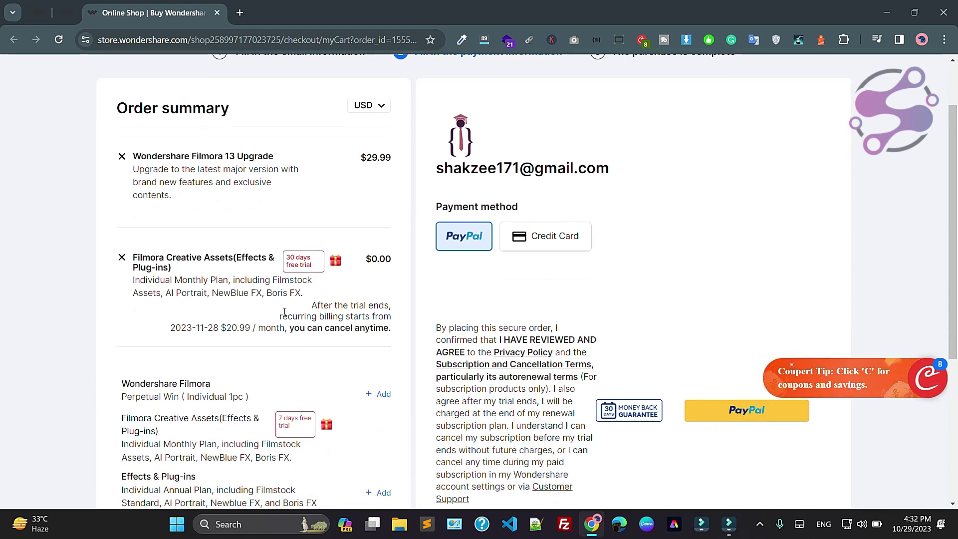
pyautogui.scroll(-1, 284, 311)
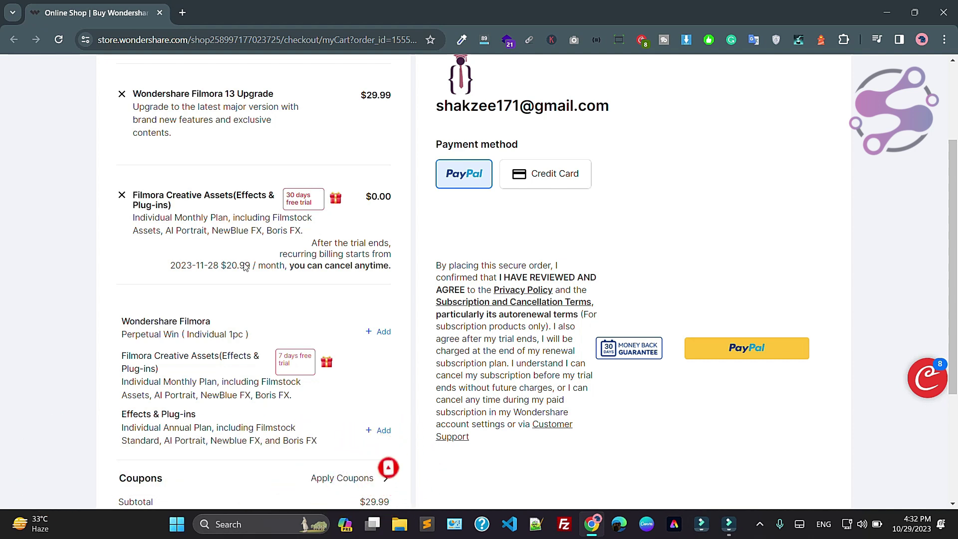
pyautogui.scroll(-1, 220, 278)
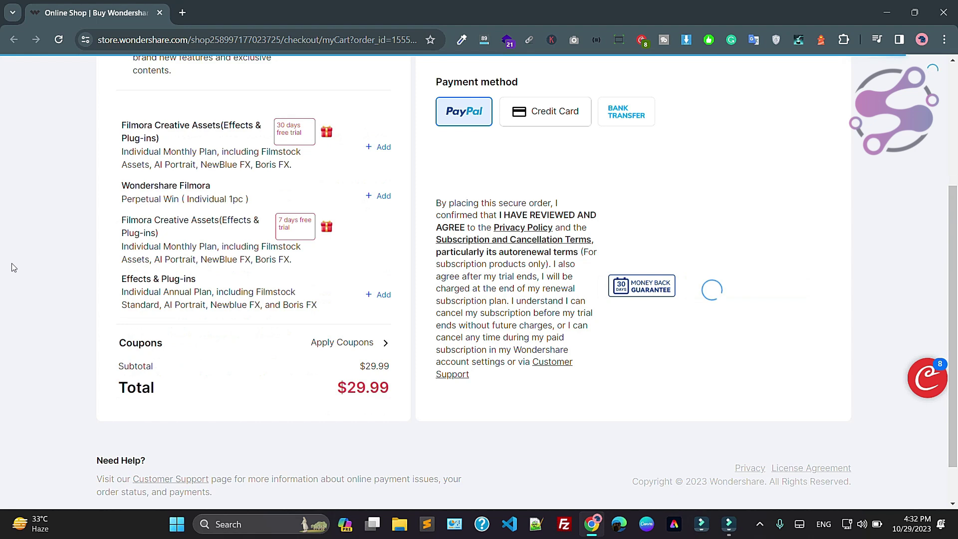
pyautogui.scroll(2, 79, 308)
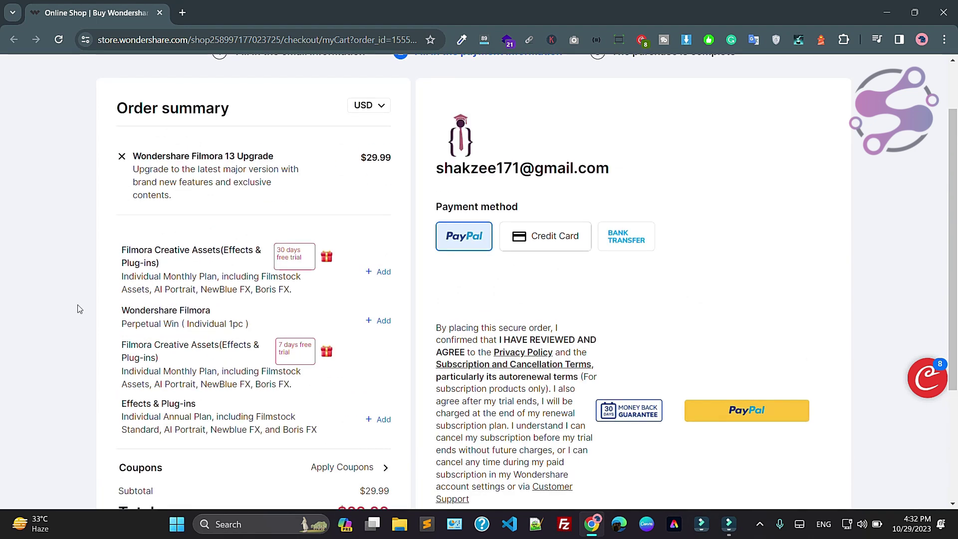
pyautogui.scroll(-1, 78, 308)
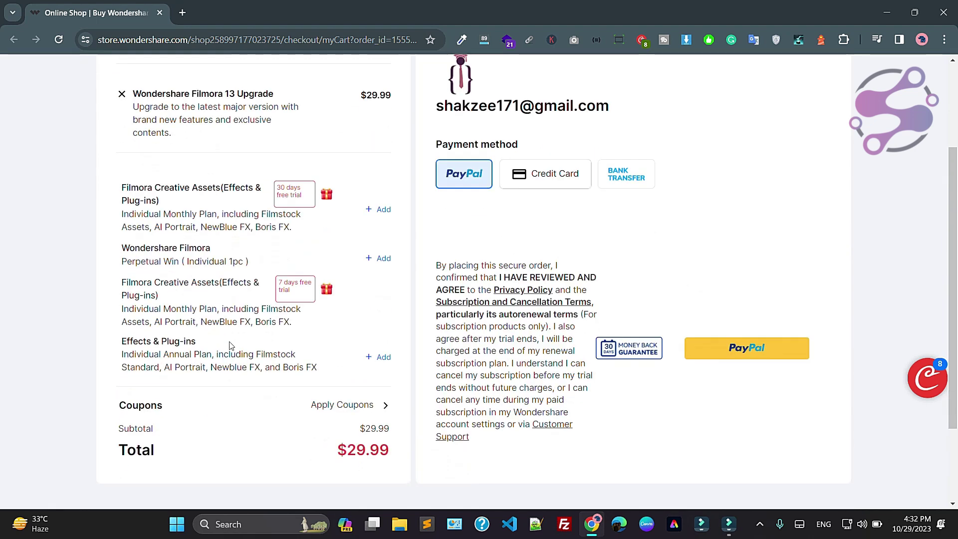
pyautogui.scroll(-2, 214, 364)
pyautogui.scroll(4, 213, 364)
pyautogui.scroll(-4, 214, 364)
pyautogui.scroll(4, 269, 303)
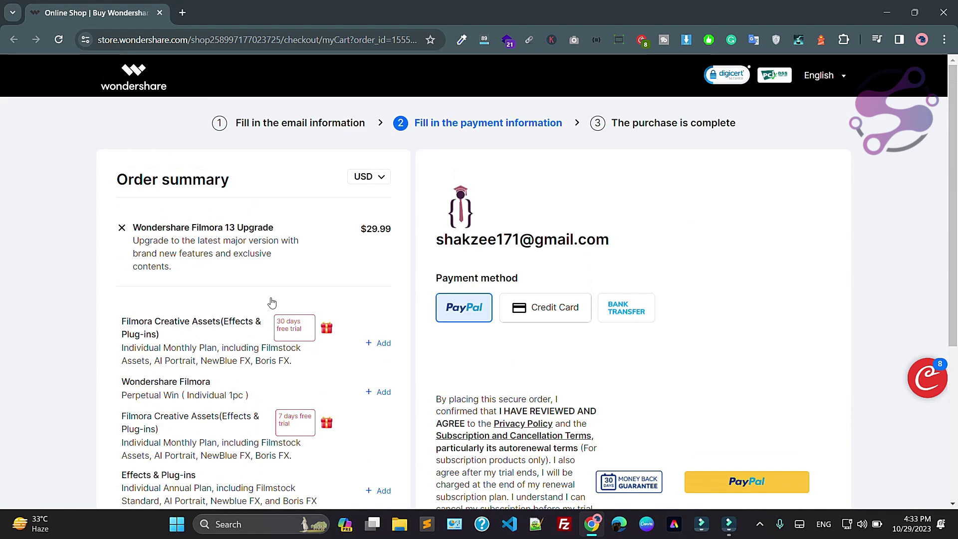
pyautogui.scroll(-2, 268, 307)
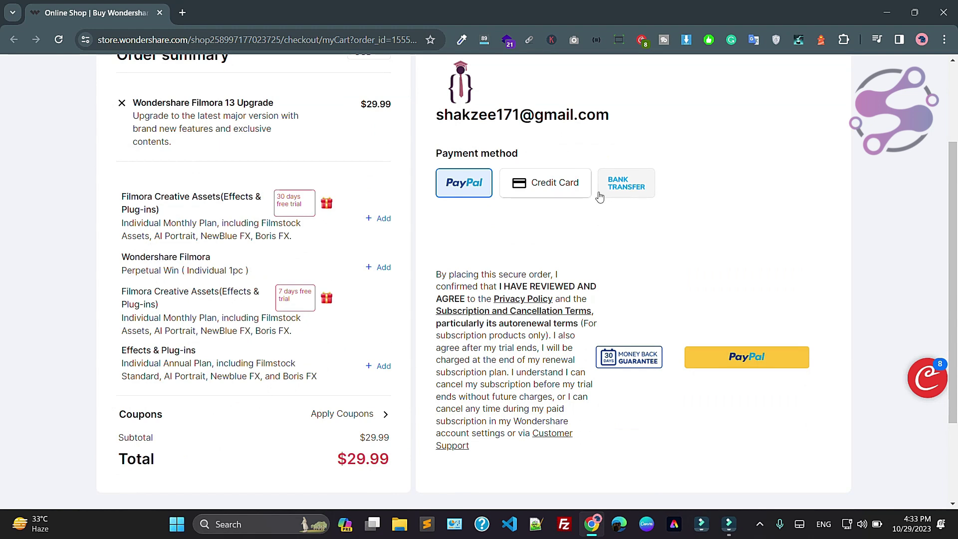
# Try Credit Card and Bank Transfer, then settle on PayPal as the payment method
pyautogui.click(557, 185)
pyautogui.click(625, 184)
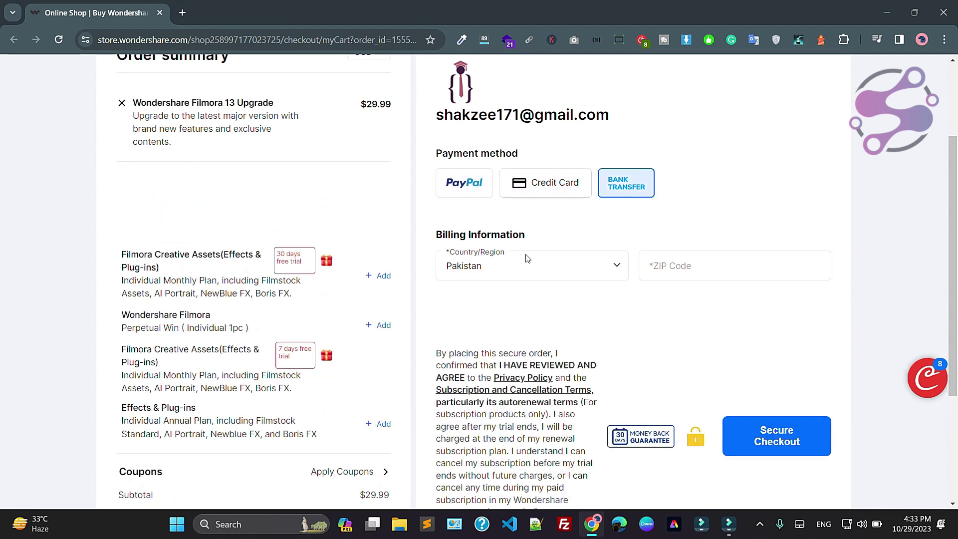
pyautogui.click(464, 183)
pyautogui.scroll(-3, 253, 377)
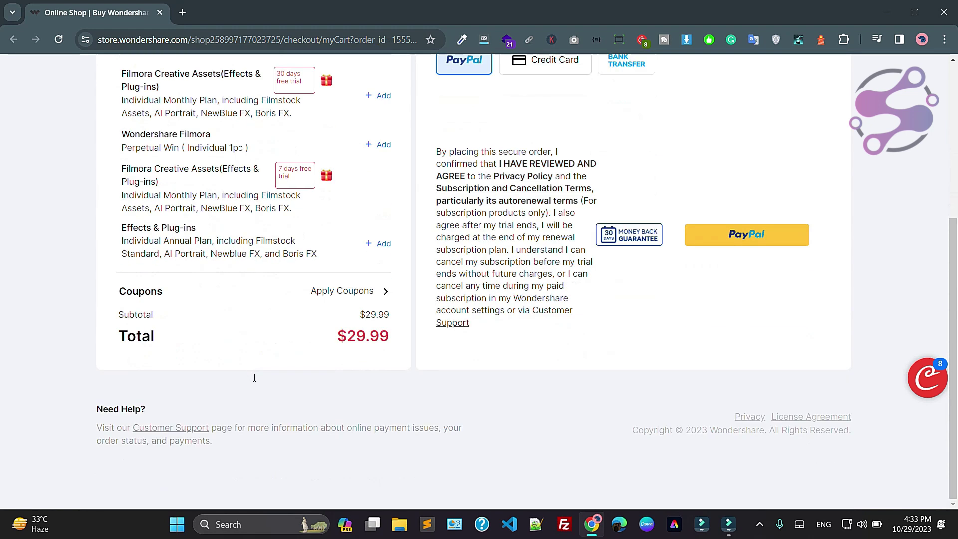
pyautogui.scroll(3, 254, 377)
pyautogui.scroll(-3, 636, 337)
pyautogui.scroll(3, 523, 239)
pyautogui.scroll(-2, 472, 224)
pyautogui.scroll(-1, 474, 225)
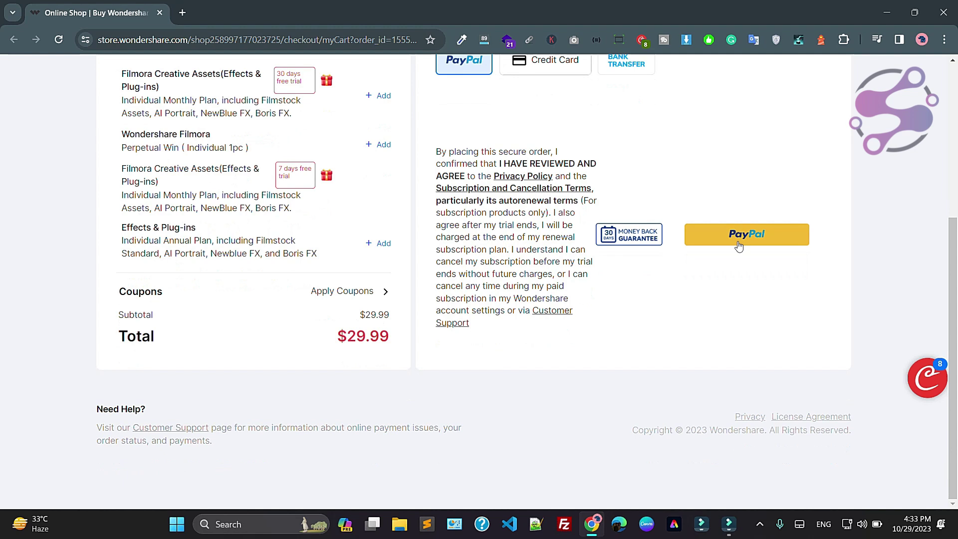
pyautogui.scroll(3, 676, 315)
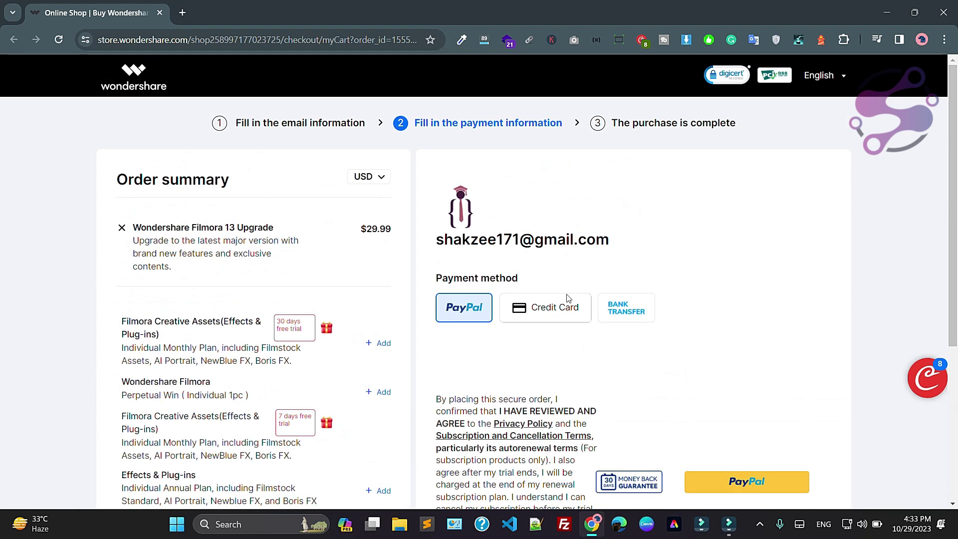
# Switch payment to Credit Card and tab through the empty card number and expiry fields
pyautogui.click(563, 301)
pyautogui.scroll(-3, 368, 389)
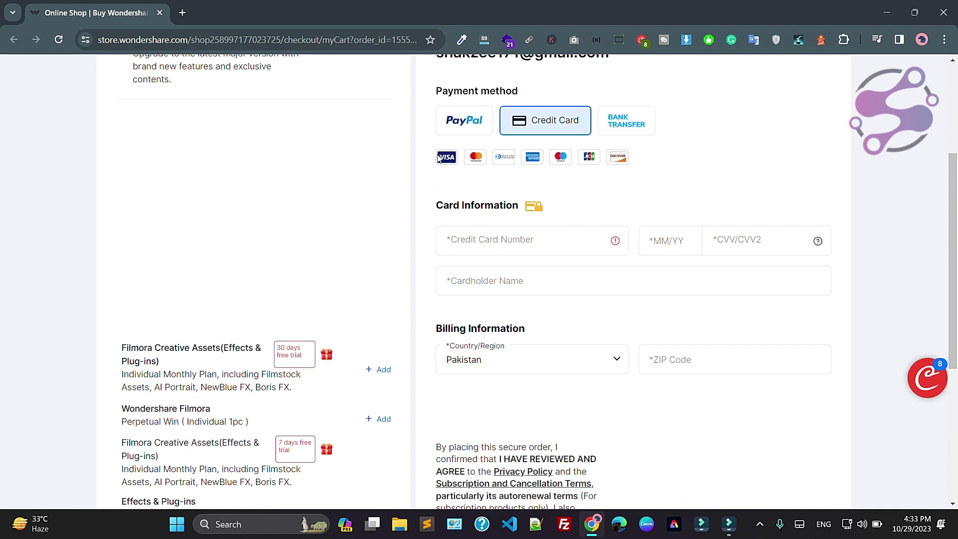
pyautogui.click(489, 250)
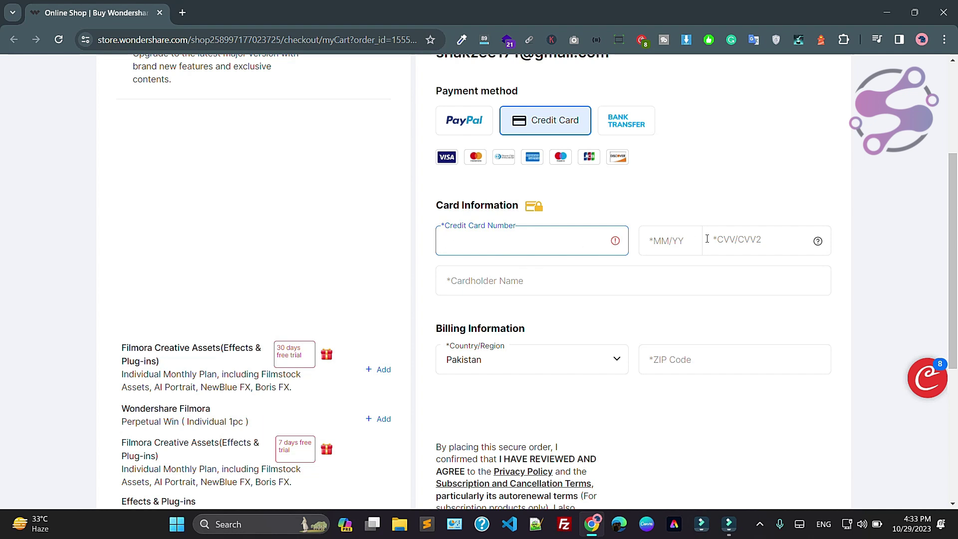
pyautogui.press('Tab')
pyautogui.press('Tab')
pyautogui.press('Tab')
pyautogui.scroll(-2, 444, 309)
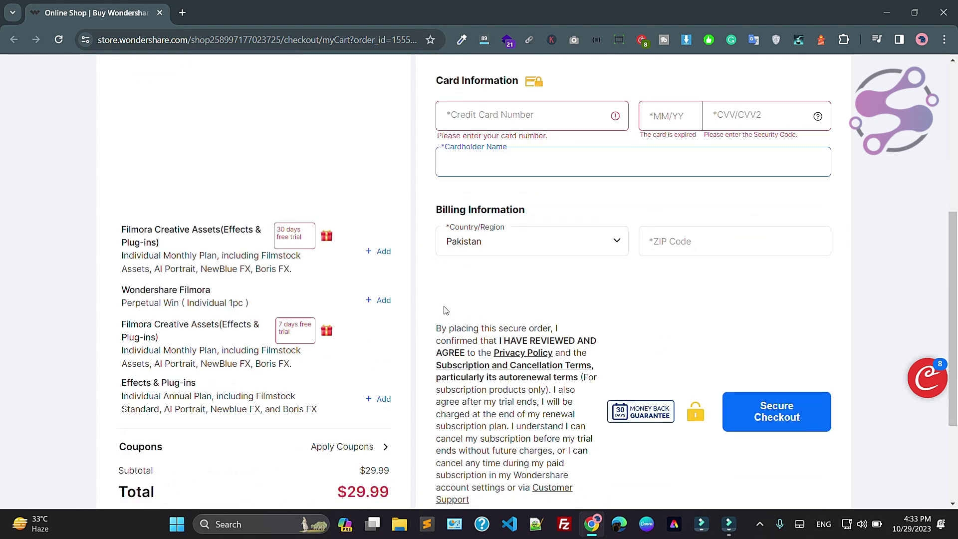
pyautogui.press('Tab')
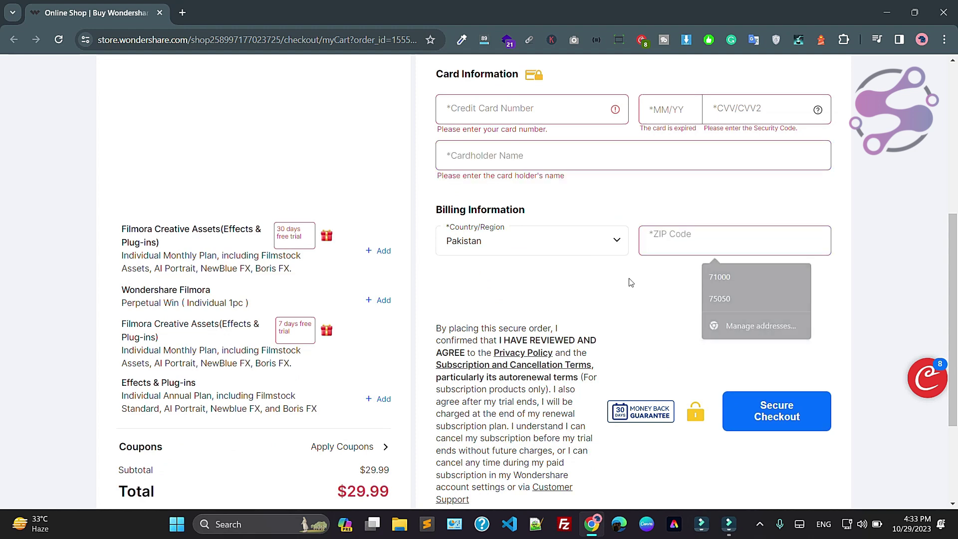
pyautogui.scroll(-2, 771, 415)
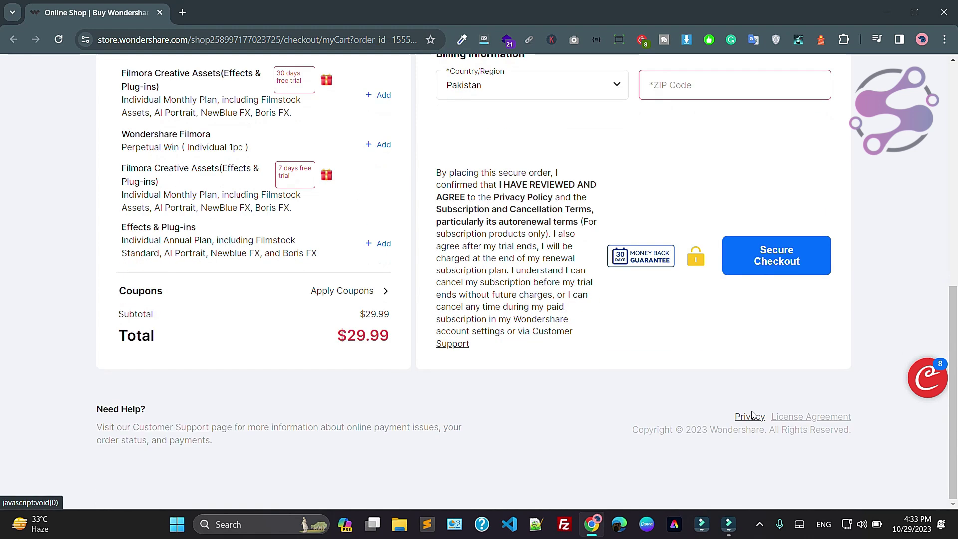
pyautogui.scroll(3, 616, 280)
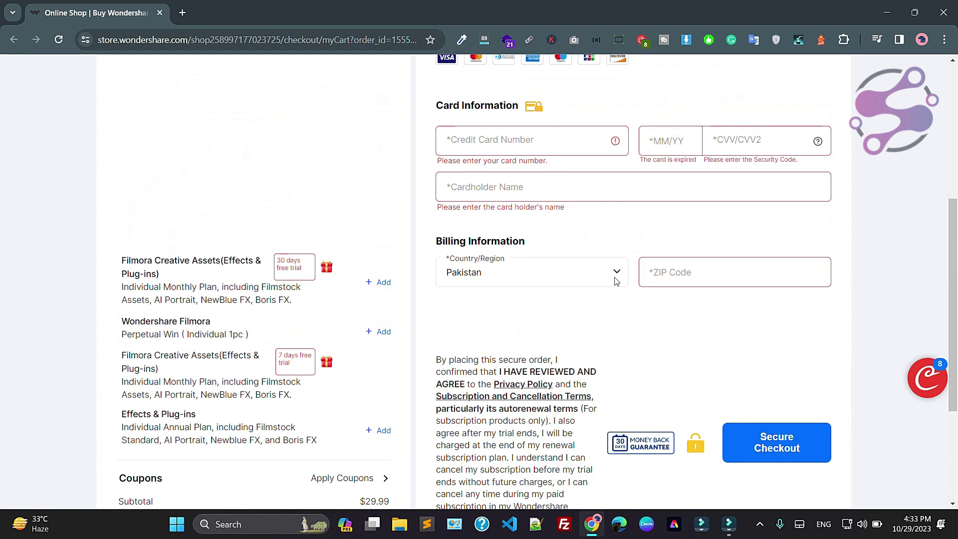
pyautogui.scroll(3, 616, 281)
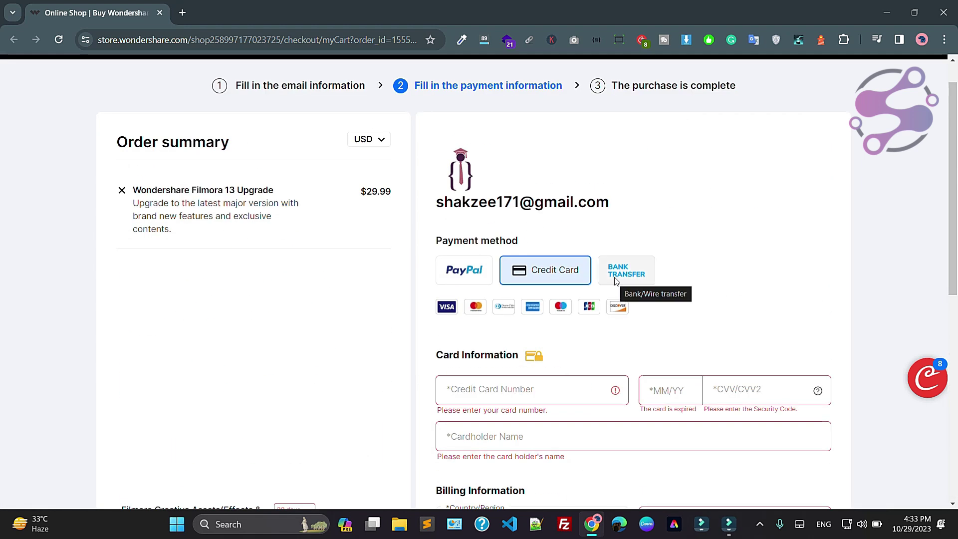
pyautogui.scroll(-1, 364, 277)
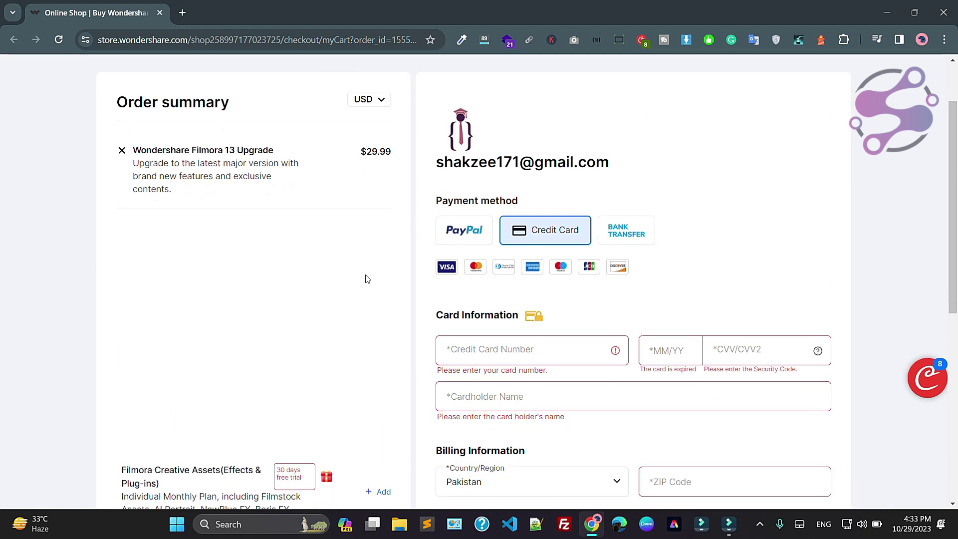
pyautogui.scroll(-1, 363, 277)
pyautogui.scroll(-1, 381, 280)
pyautogui.scroll(3, 382, 282)
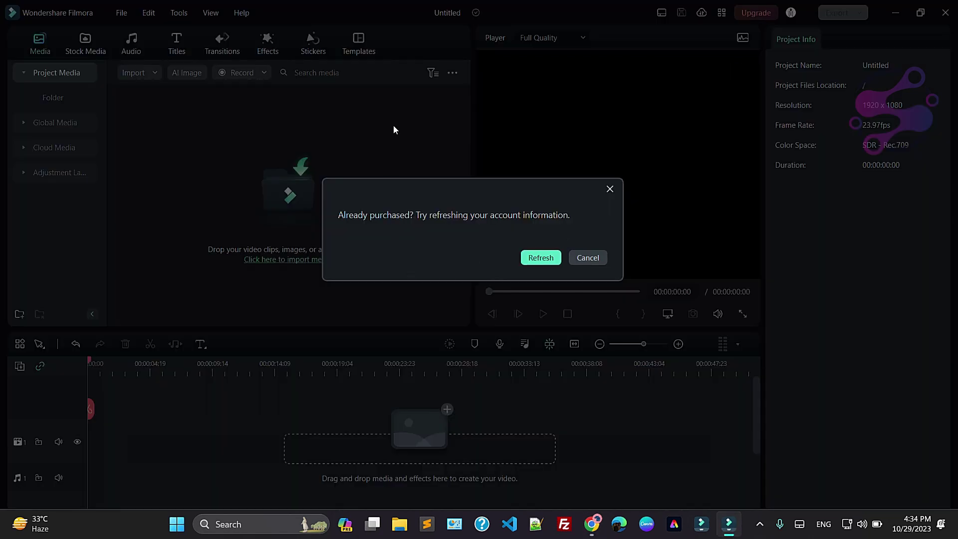
# Refresh the account purchase information and dismiss the Success message
pyautogui.click(546, 260)
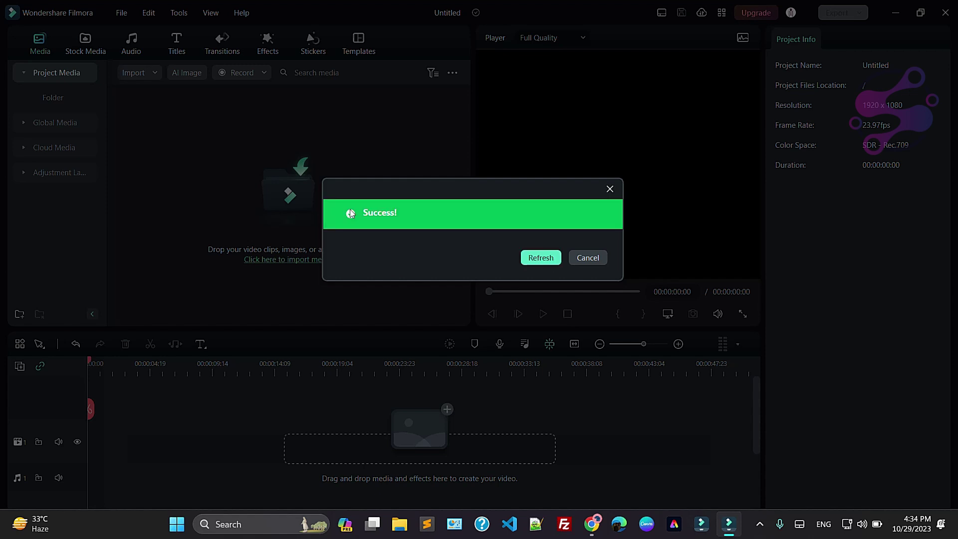
pyautogui.click(540, 257)
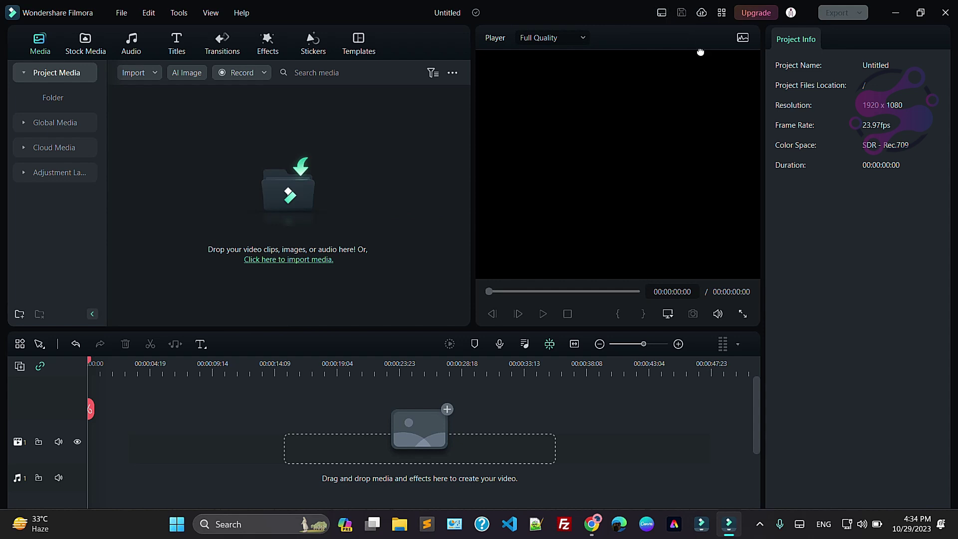
# Reopen and dismiss the Filmora 13 upgrade offer, then close the editor to the start screen
pyautogui.click(757, 13)
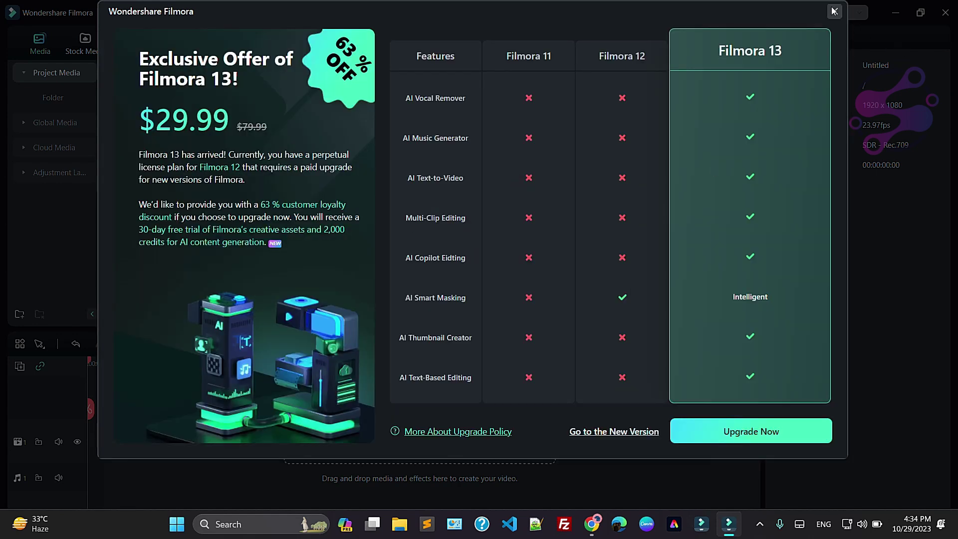
pyautogui.click(834, 11)
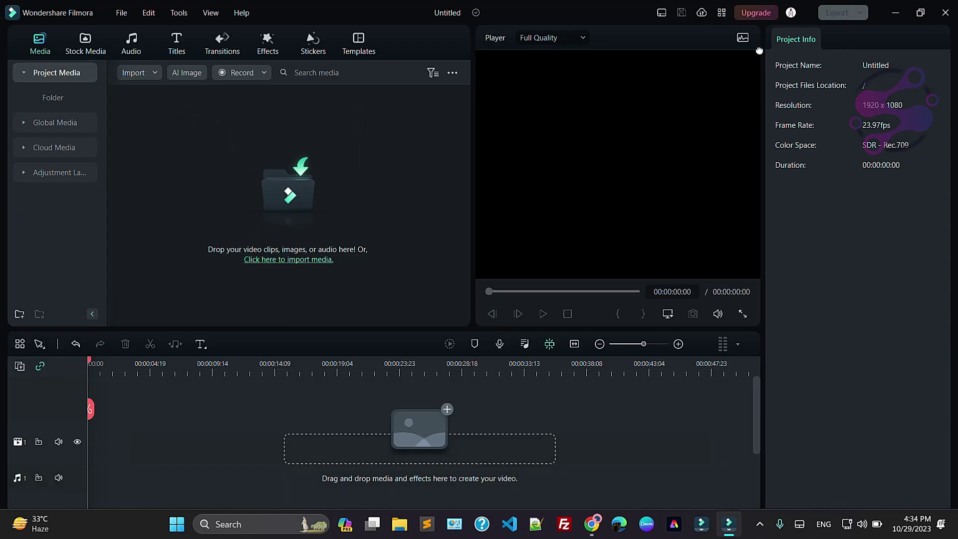
pyautogui.click(943, 12)
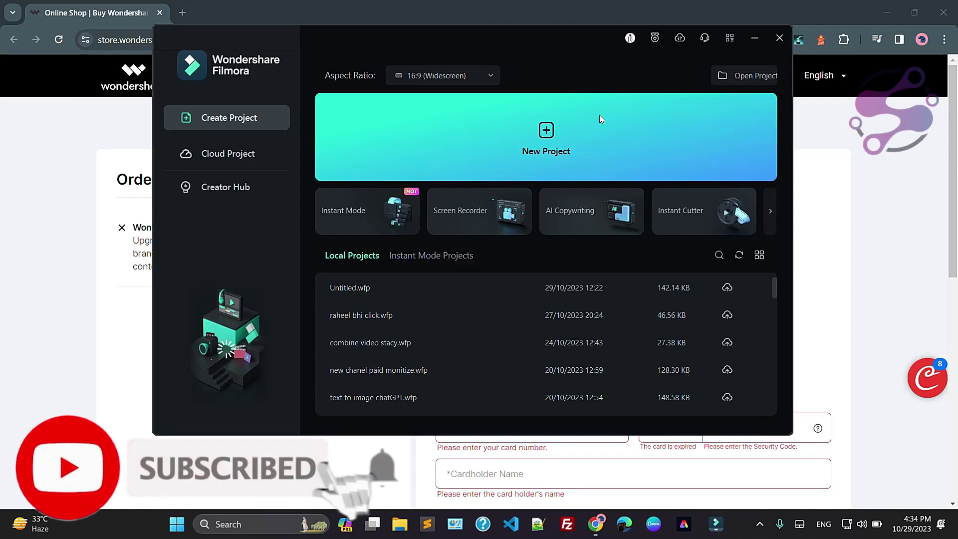
# Check for updates and start downloading the found Filmora 13.0.25 version
pyautogui.click(726, 39)
pyautogui.click(741, 81)
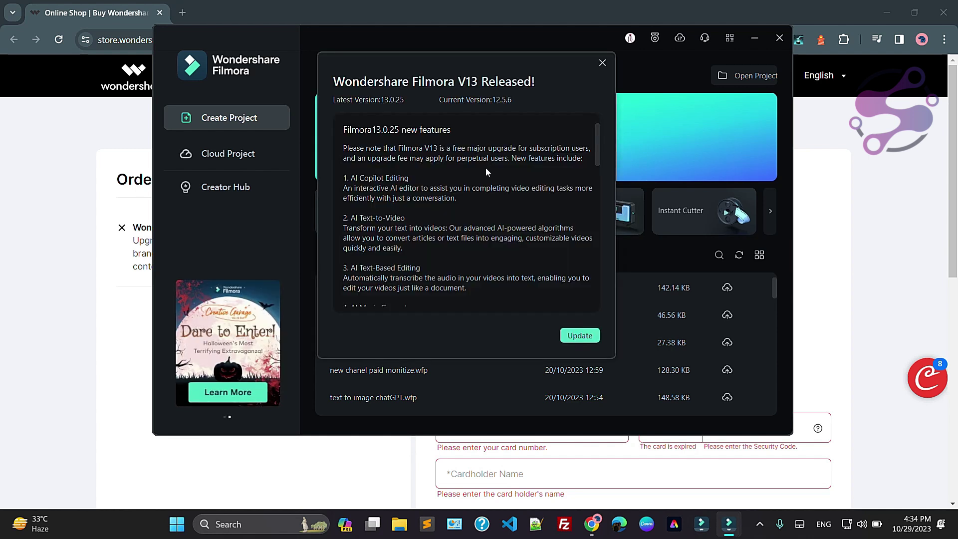
pyautogui.scroll(-4, 485, 167)
pyautogui.scroll(-5, 427, 176)
pyautogui.scroll(-3, 423, 184)
pyautogui.scroll(-4, 433, 197)
pyautogui.click(561, 335)
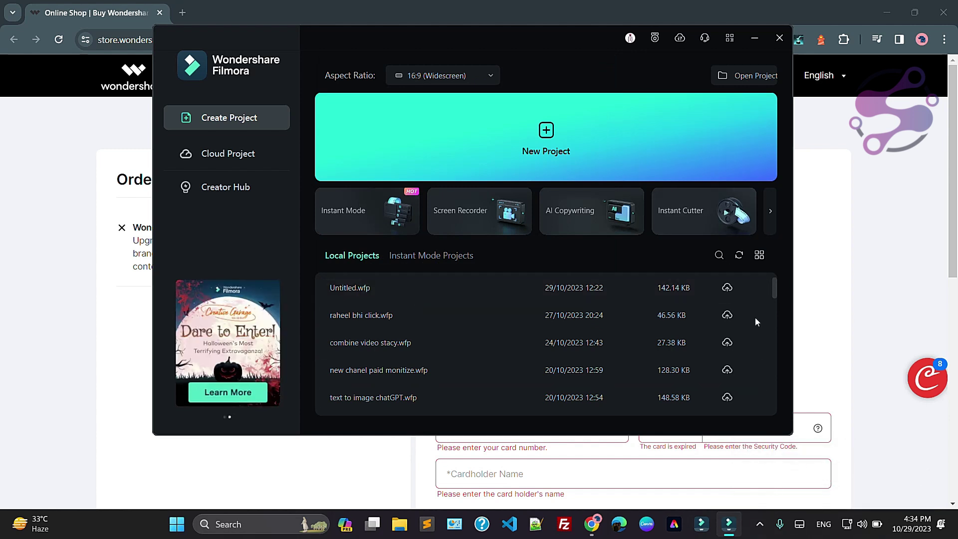
# Bring up the update download progress from the system tray
pyautogui.click(760, 524)
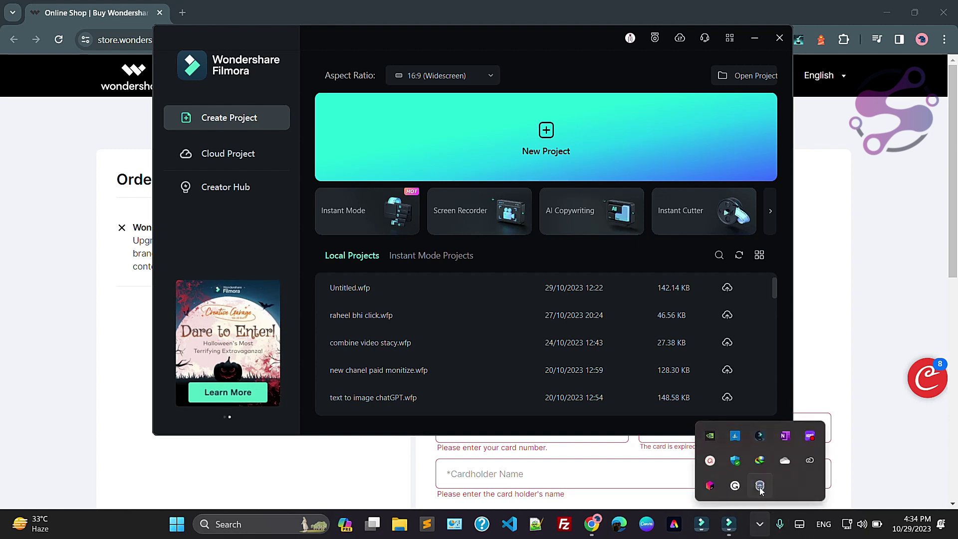
pyautogui.click(758, 437)
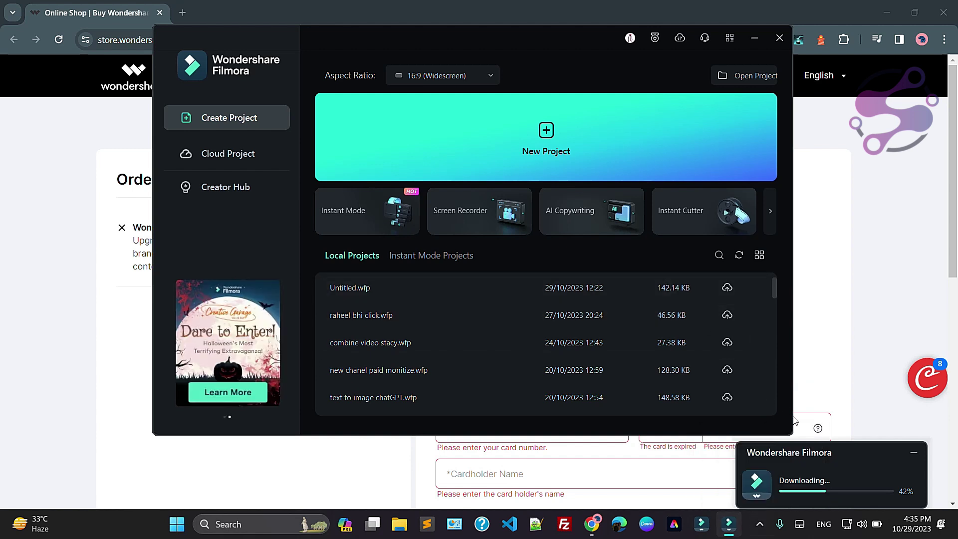
# Start cloud uploads for several local projects, including Untitled and text to image chatGPT
pyautogui.click(726, 287)
pyautogui.click(727, 314)
pyautogui.click(727, 342)
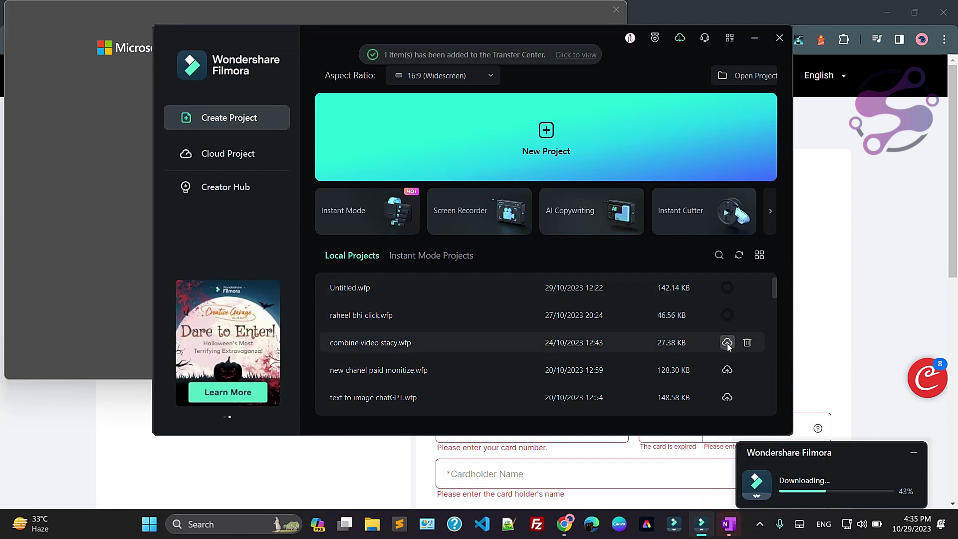
pyautogui.click(727, 369)
pyautogui.click(726, 399)
pyautogui.scroll(-2, 726, 375)
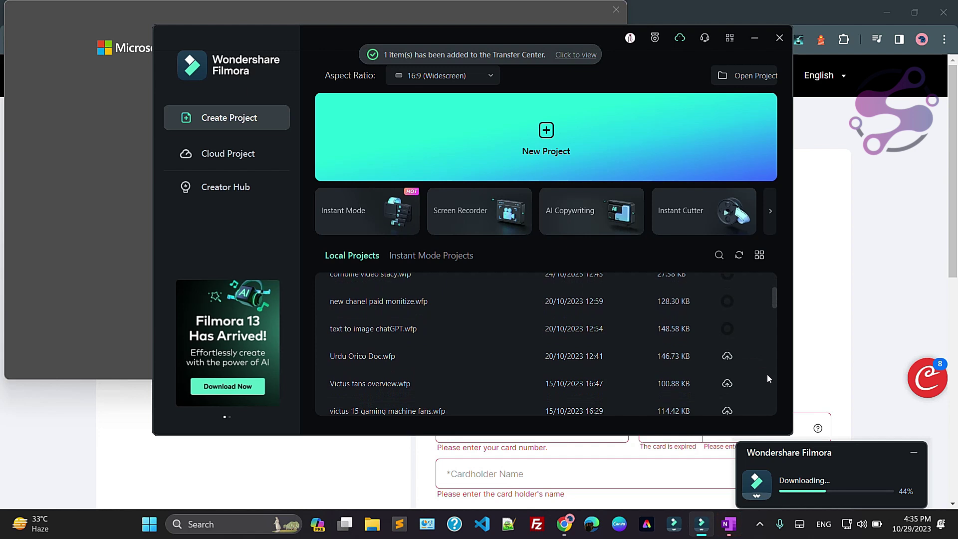
pyautogui.click(727, 374)
pyautogui.click(727, 346)
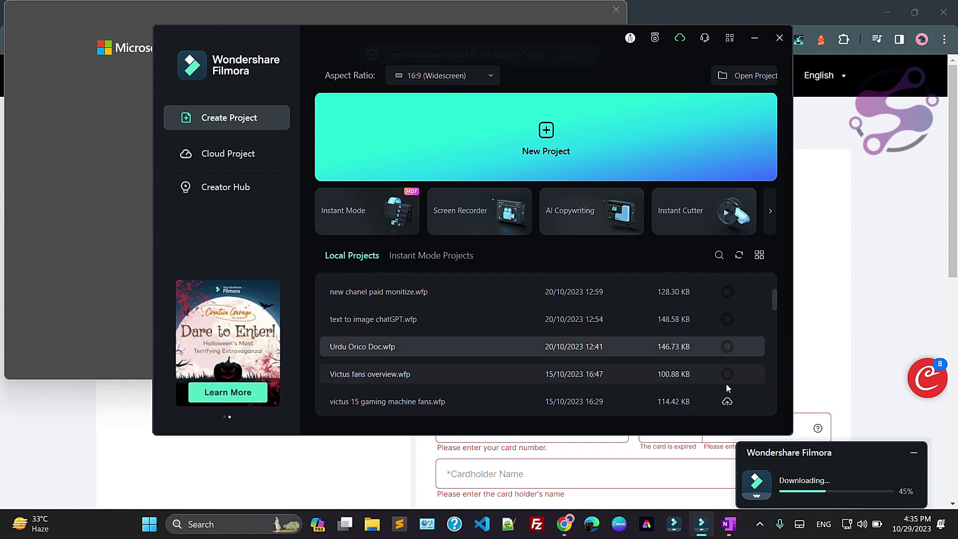
pyautogui.click(726, 401)
pyautogui.scroll(-2, 683, 365)
pyautogui.click(726, 371)
pyautogui.click(726, 398)
pyautogui.scroll(-3, 706, 375)
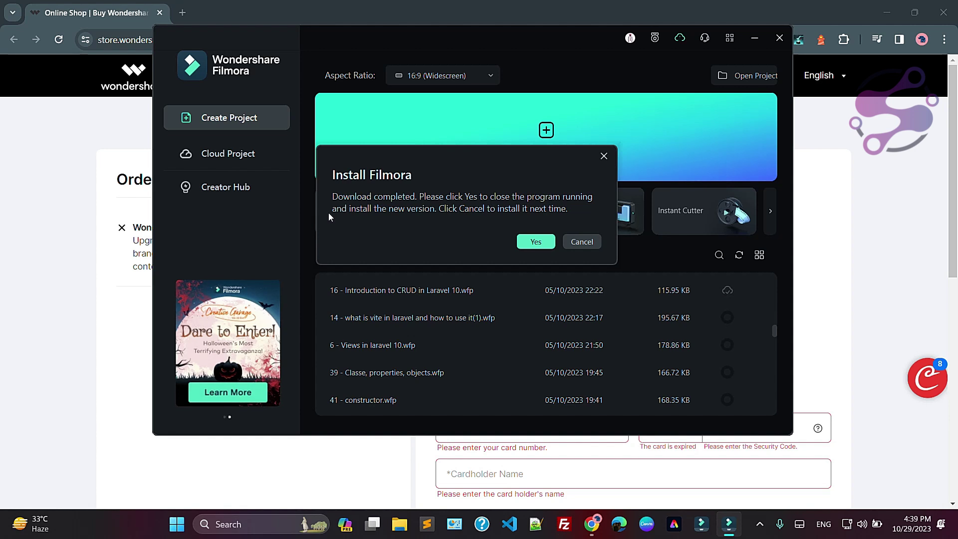
# Accept installing the downloaded 13.0.25 version and let Filmora relaunch
pyautogui.click(535, 241)
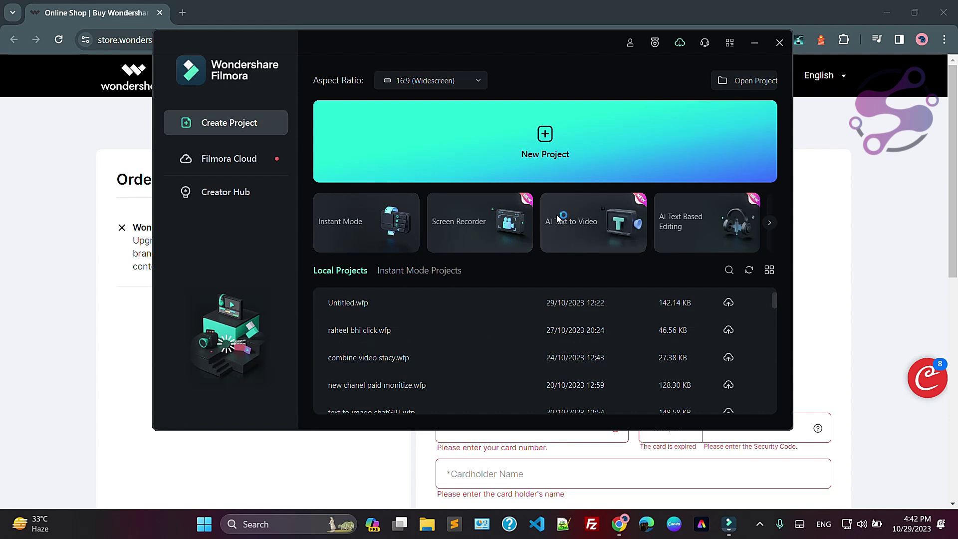
pyautogui.scroll(-3, 430, 324)
pyautogui.scroll(-2, 430, 324)
pyautogui.scroll(3, 430, 325)
pyautogui.scroll(2, 430, 323)
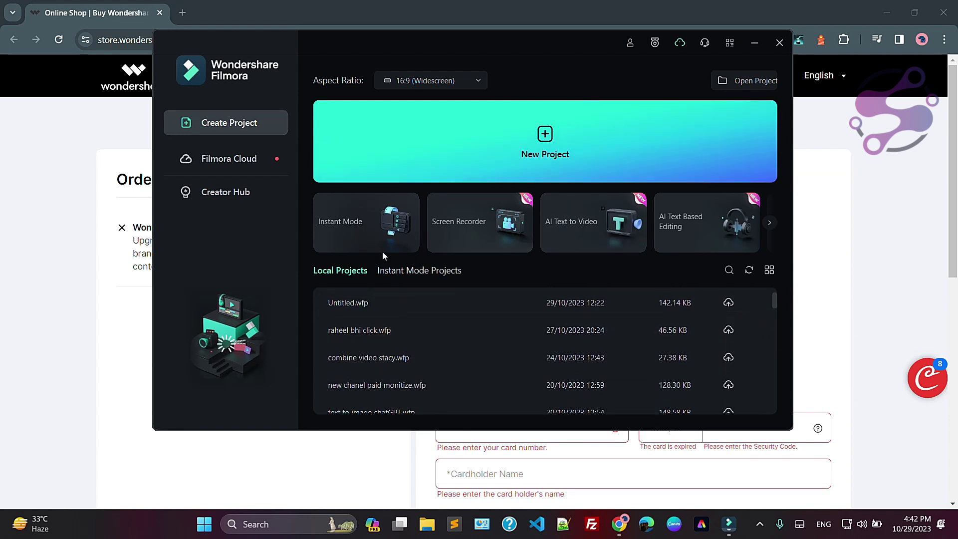
pyautogui.click(729, 42)
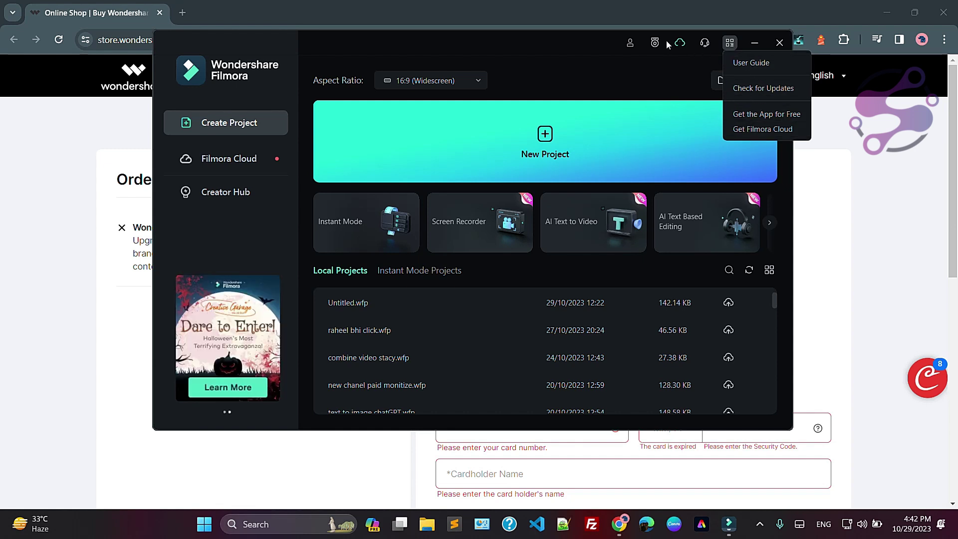
pyautogui.click(637, 43)
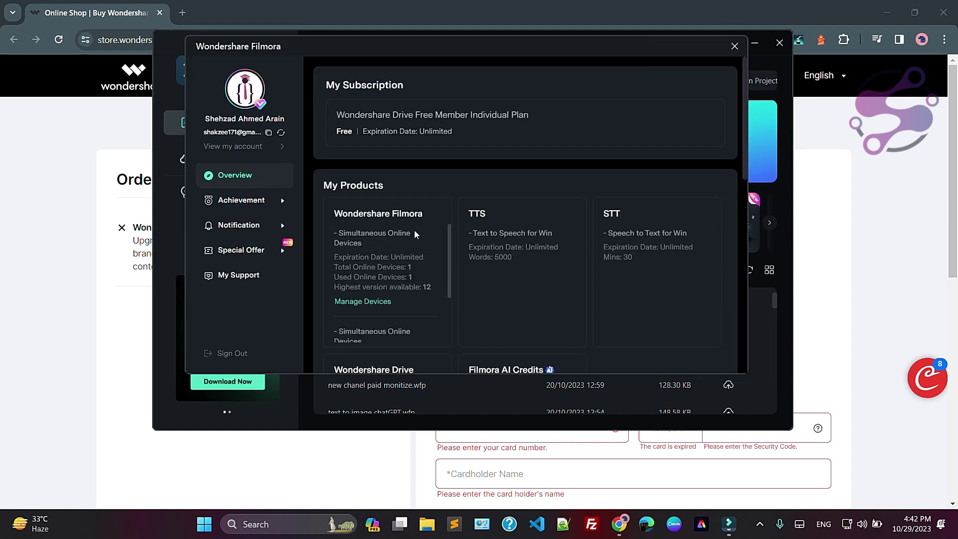
pyautogui.scroll(-1, 414, 231)
pyautogui.scroll(1, 413, 231)
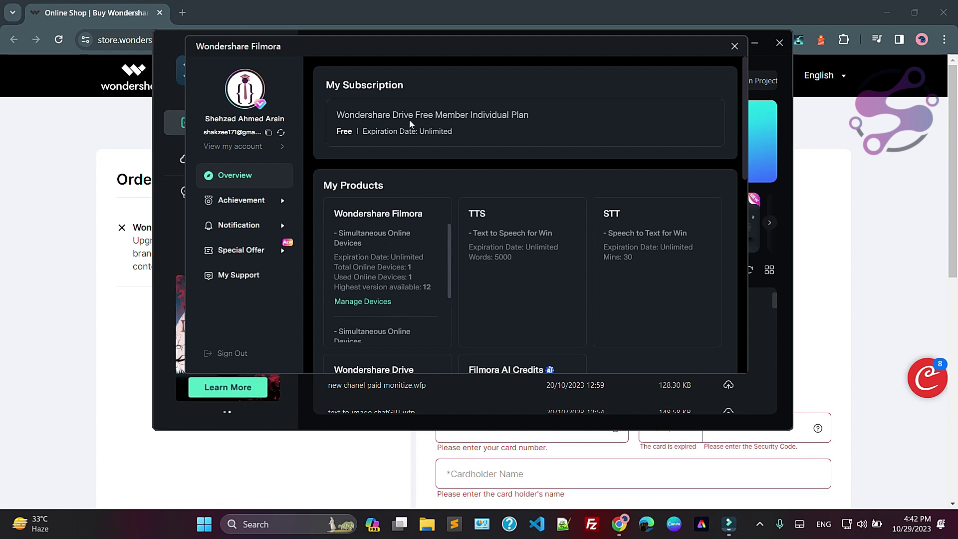
pyautogui.scroll(-1, 391, 239)
pyautogui.scroll(1, 385, 255)
pyautogui.scroll(-3, 417, 223)
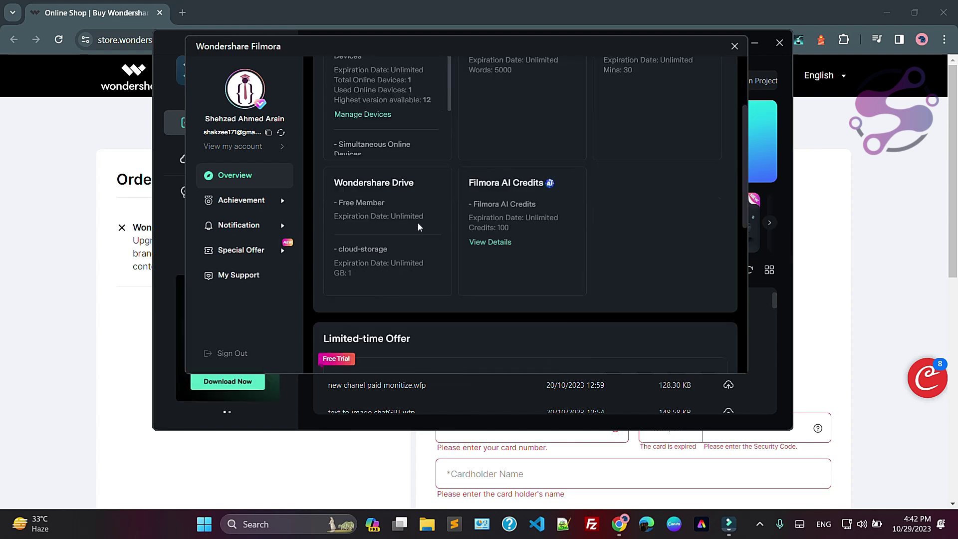
pyautogui.scroll(-1, 417, 222)
# Close the account overview and quit Filmora despite the task in progress
pyautogui.click(733, 46)
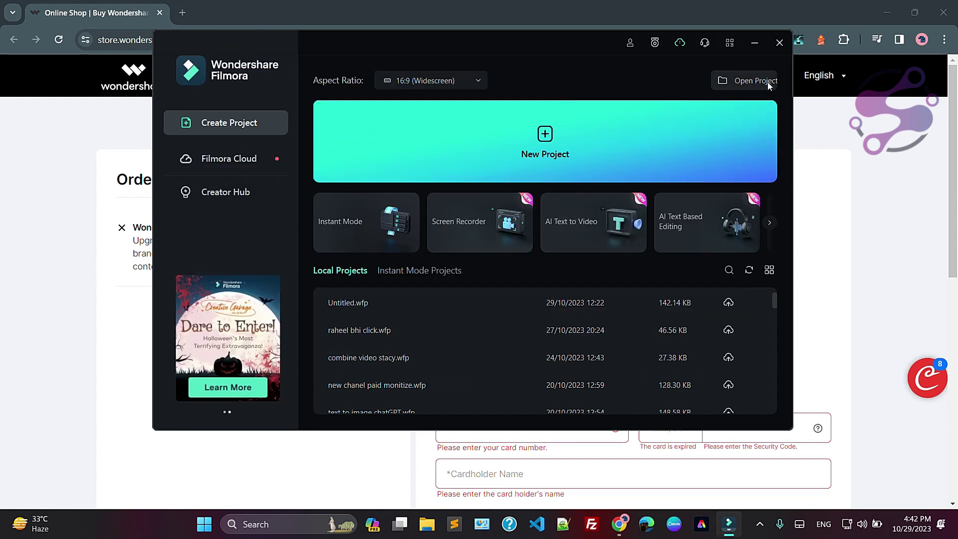
pyautogui.click(780, 43)
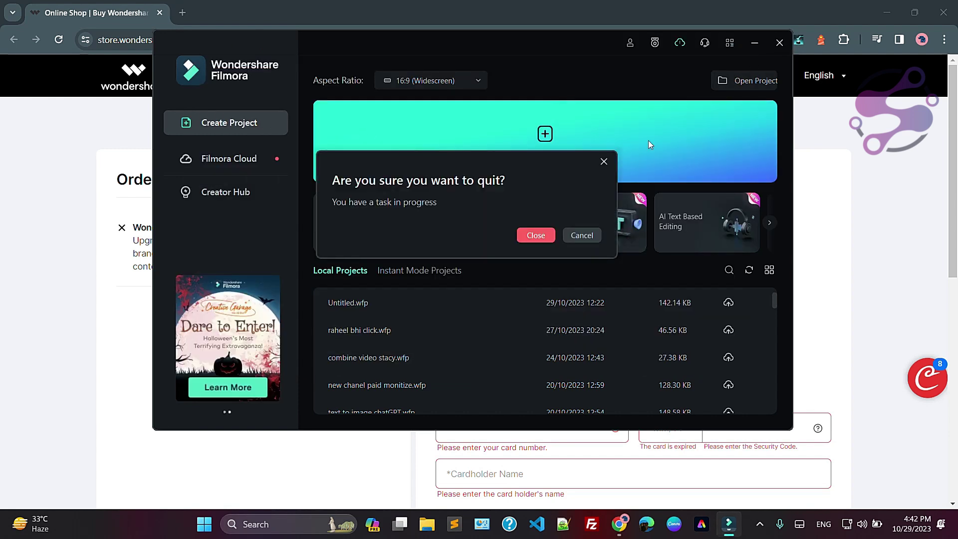
pyautogui.click(525, 238)
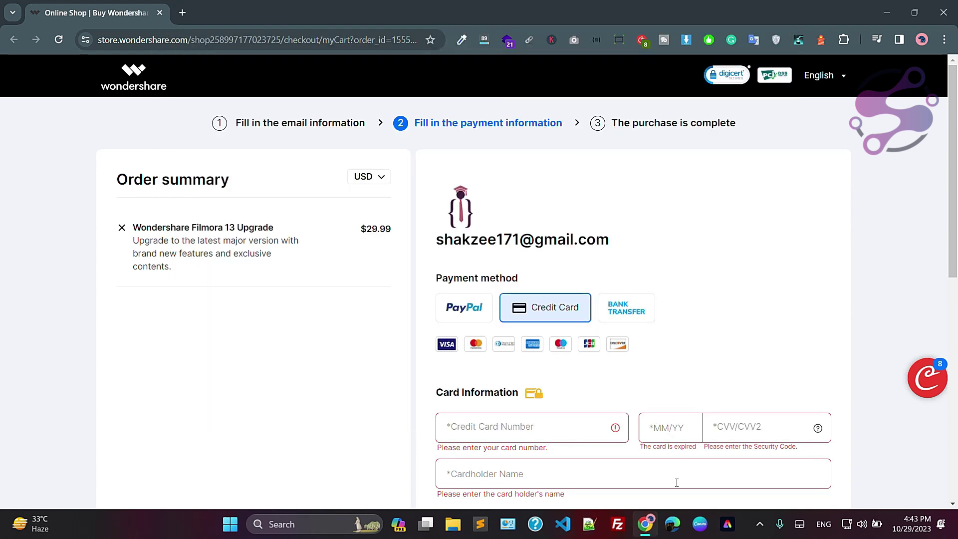
# Launch Wondershare Filmora 13 from Windows search results for 'filmo'
pyautogui.click(281, 524)
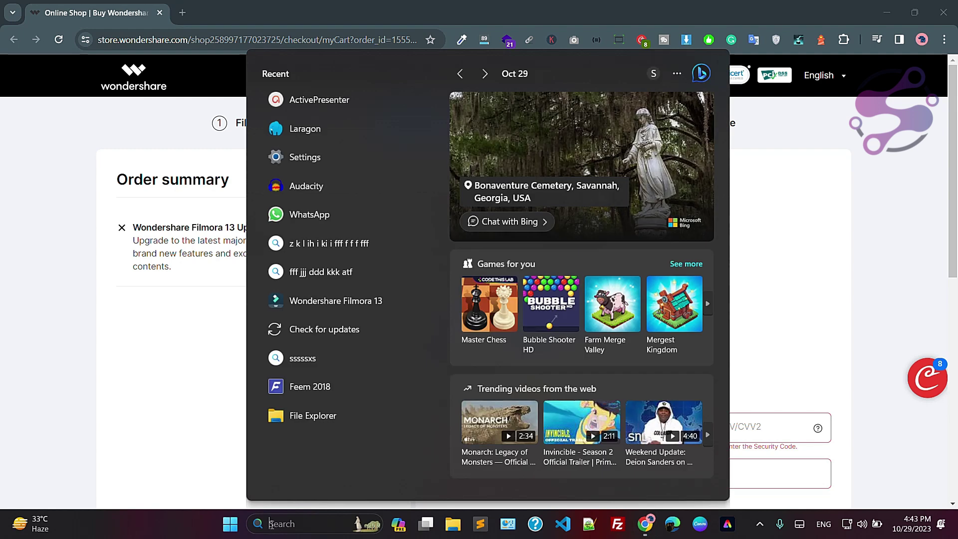
pyautogui.write('fi')
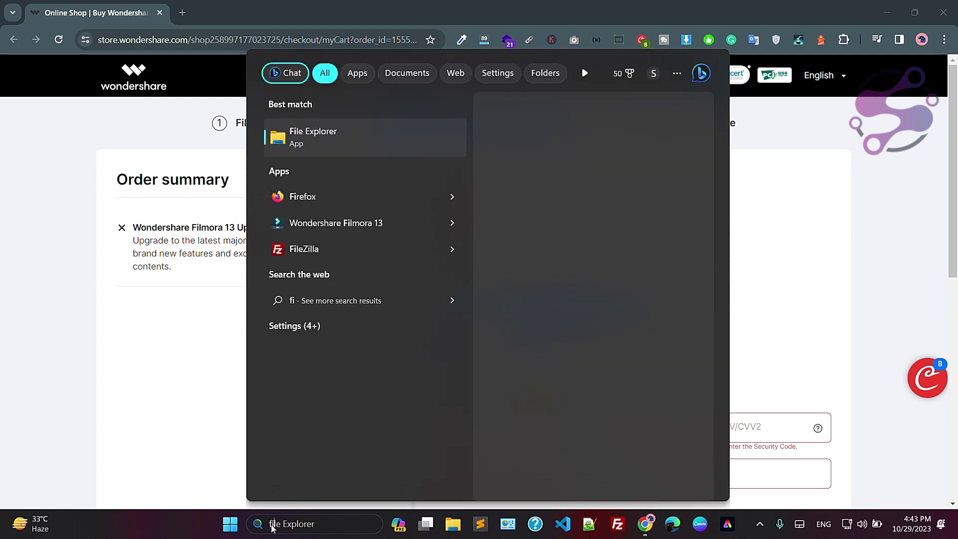
pyautogui.write('lmo')
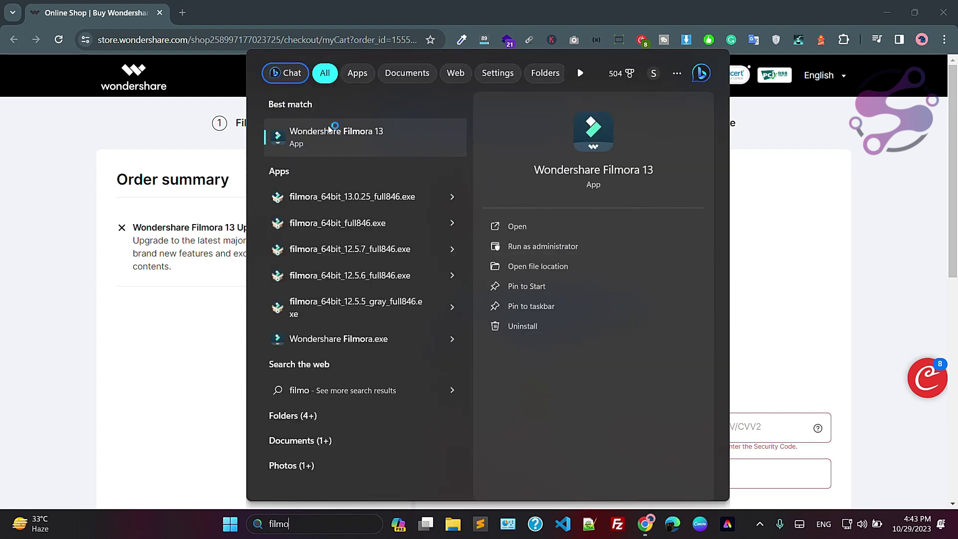
pyautogui.click(333, 131)
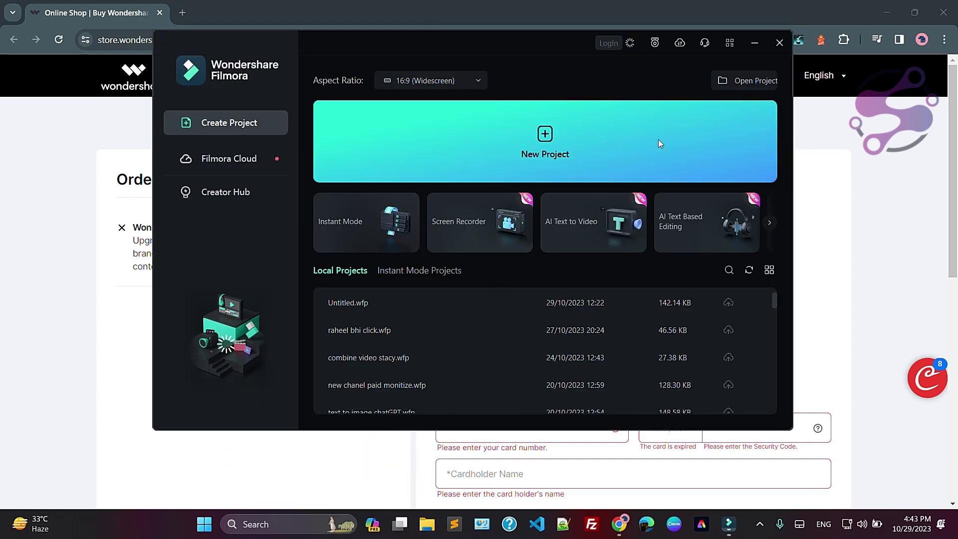
# Open Untitled.wfp, acknowledge the load config error, and send the BugSplat crash report
pyautogui.doubleClick(356, 306)
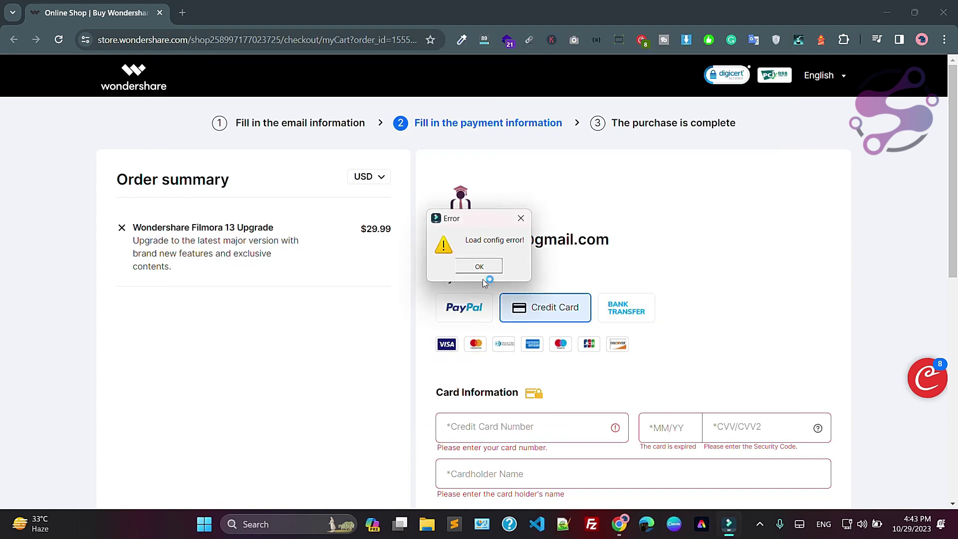
pyautogui.click(490, 268)
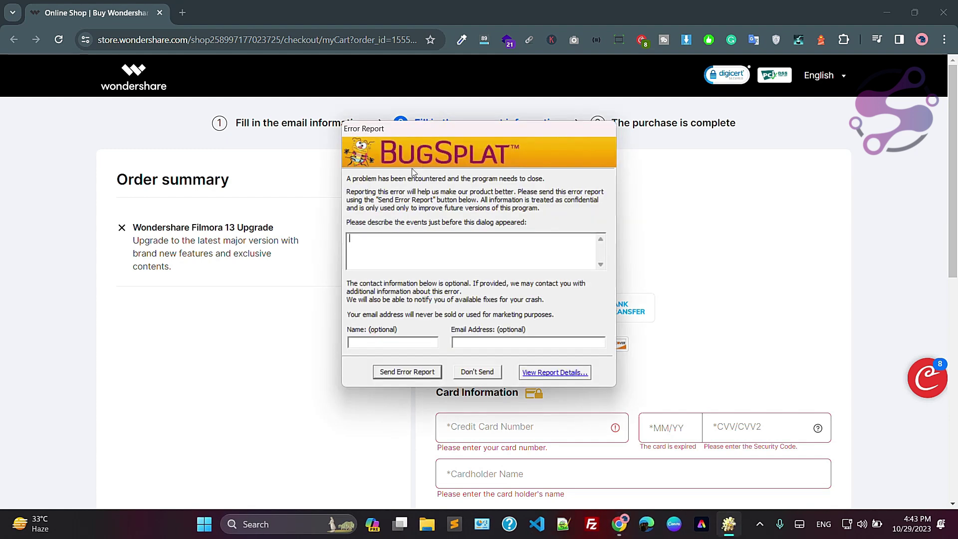
pyautogui.click(411, 370)
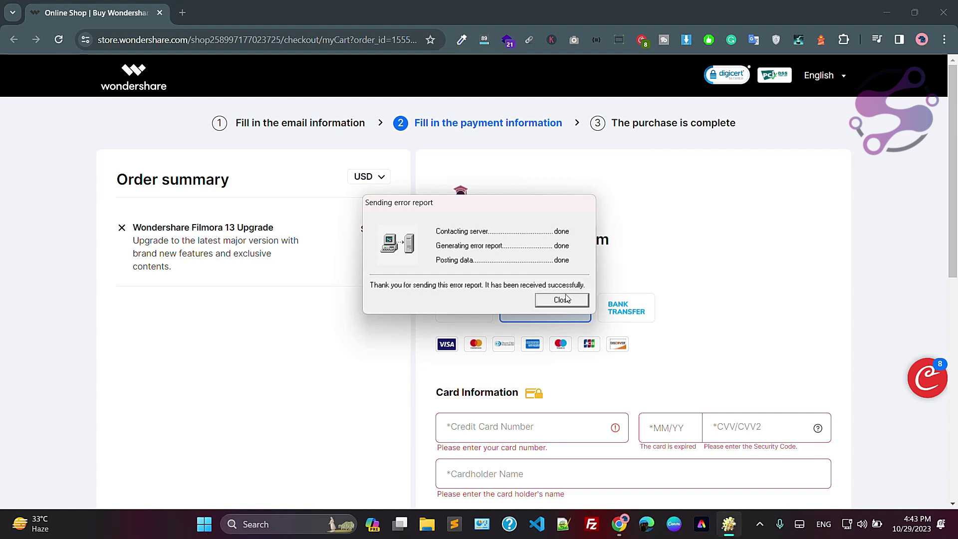
pyautogui.click(562, 300)
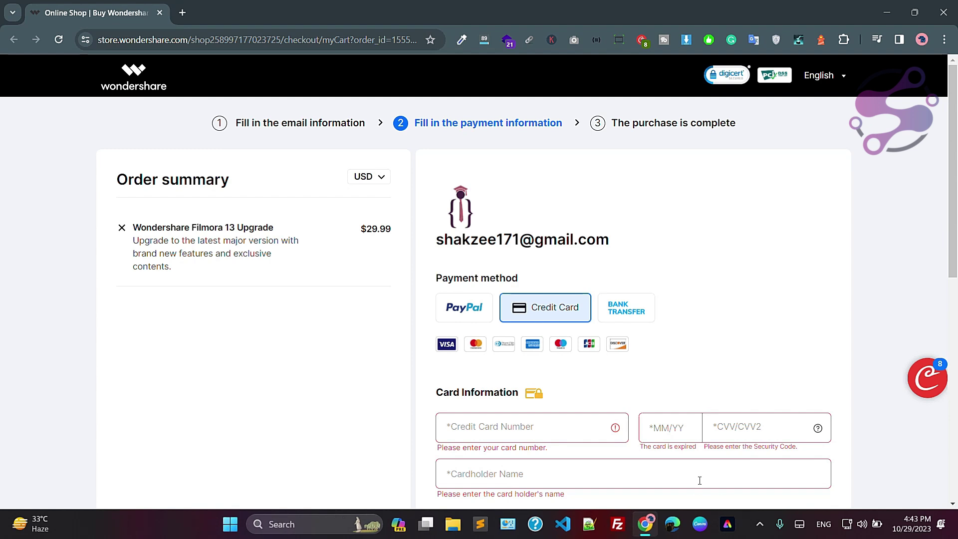
# Relaunch Filmora 13 from Windows search, hit the load config error again, and send a second crash report
pyautogui.click(264, 523)
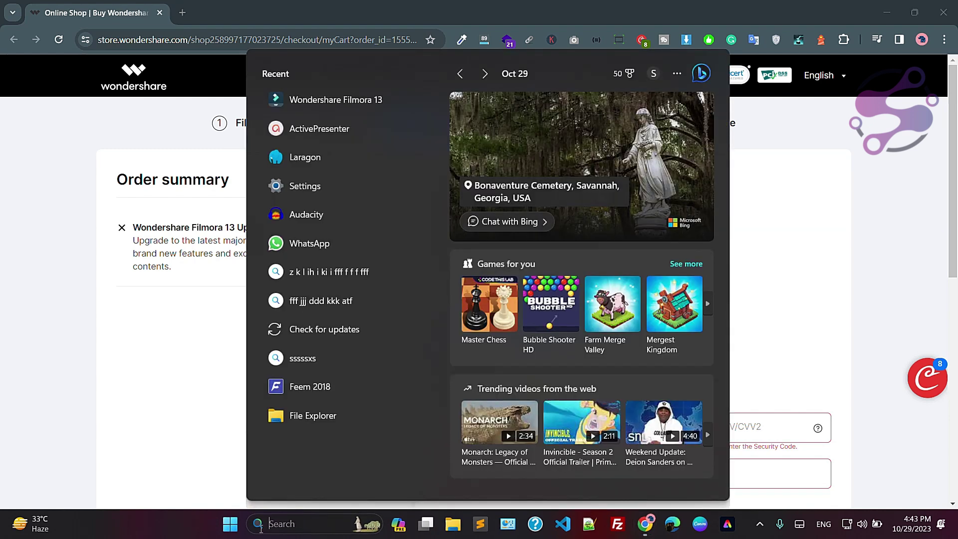
pyautogui.press('Escape')
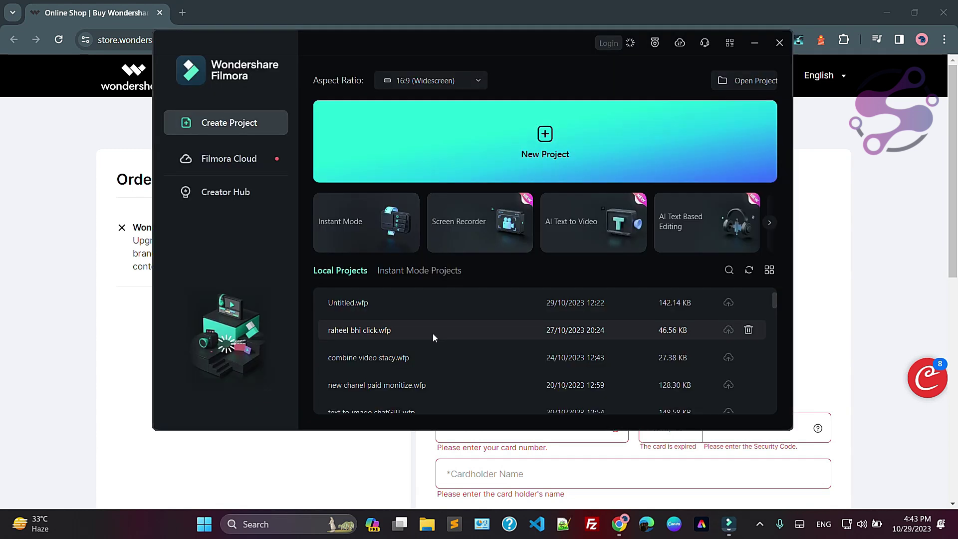
pyautogui.scroll(-1, 567, 314)
pyautogui.scroll(-2, 566, 310)
pyautogui.scroll(1, 566, 310)
pyautogui.scroll(-2, 566, 310)
pyautogui.click(521, 228)
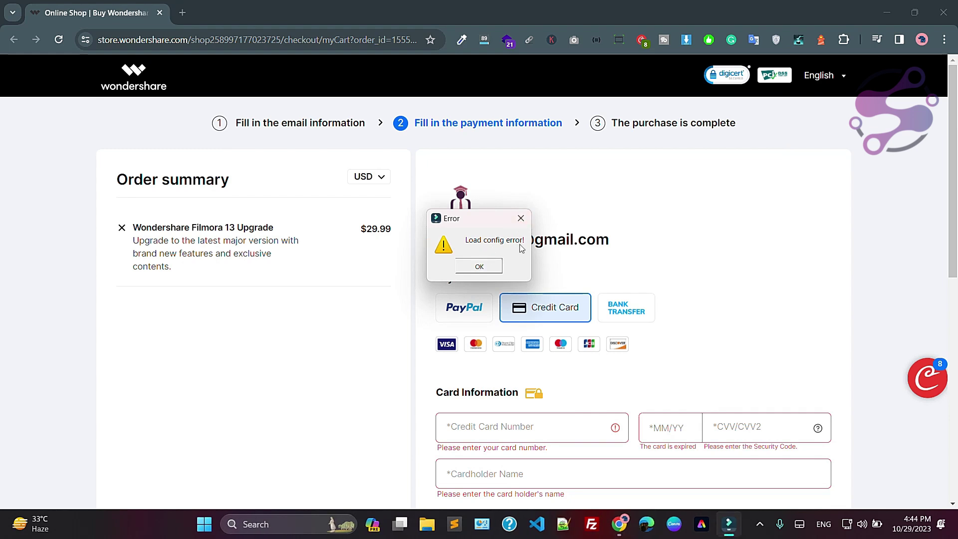
pyautogui.click(483, 268)
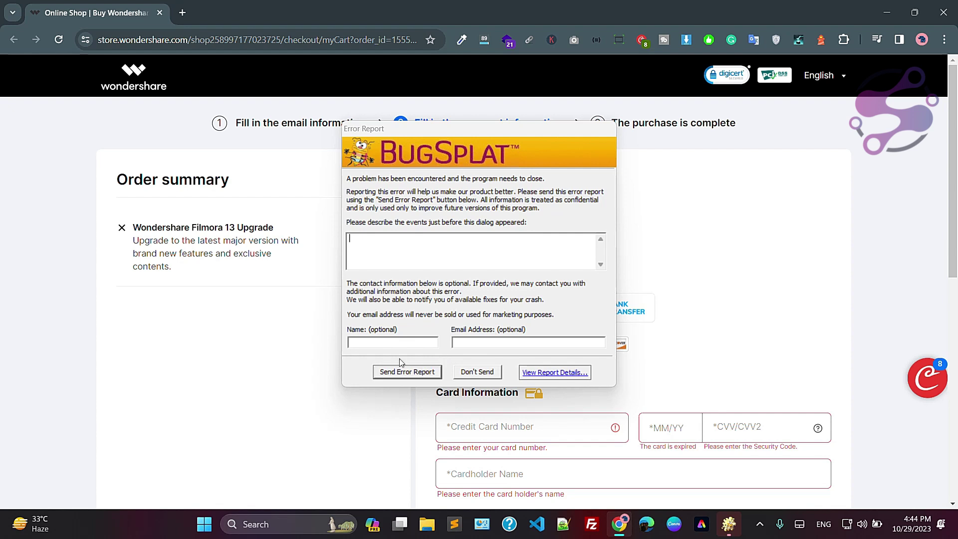
pyautogui.click(404, 371)
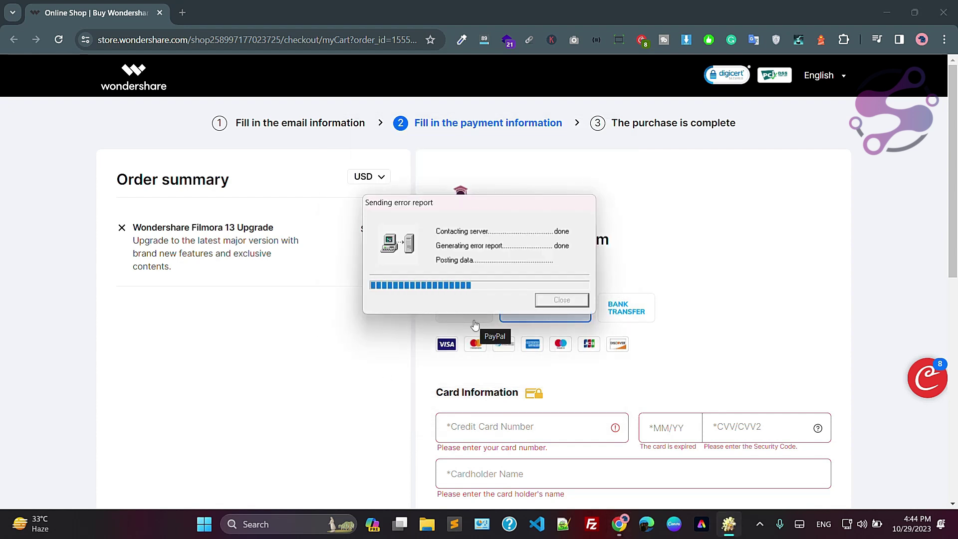